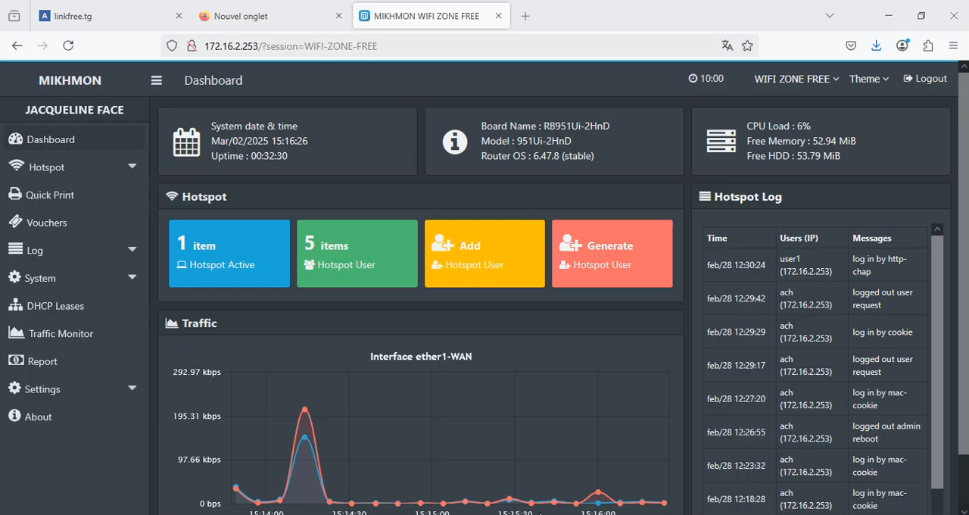
# Open the hotspot user profile list in Mikhmon.
pyautogui.click(82, 170)
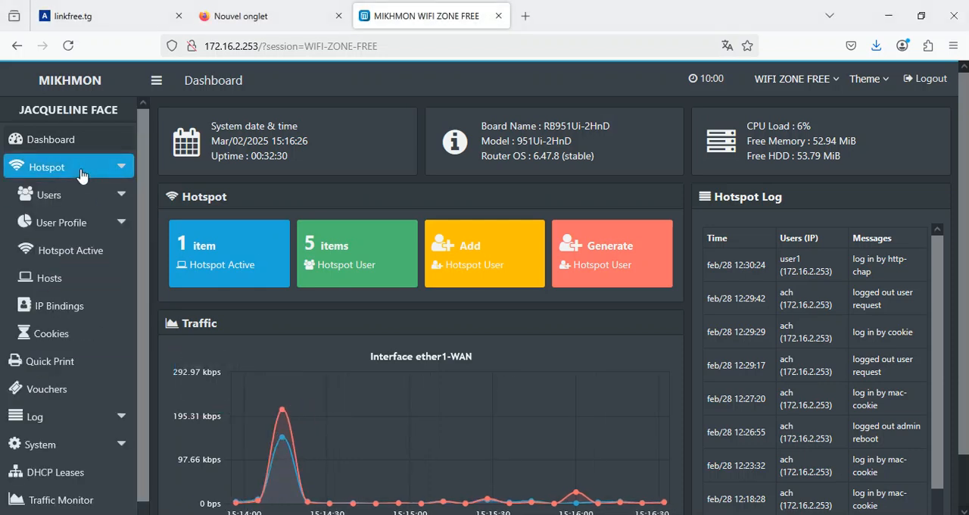
pyautogui.click(83, 227)
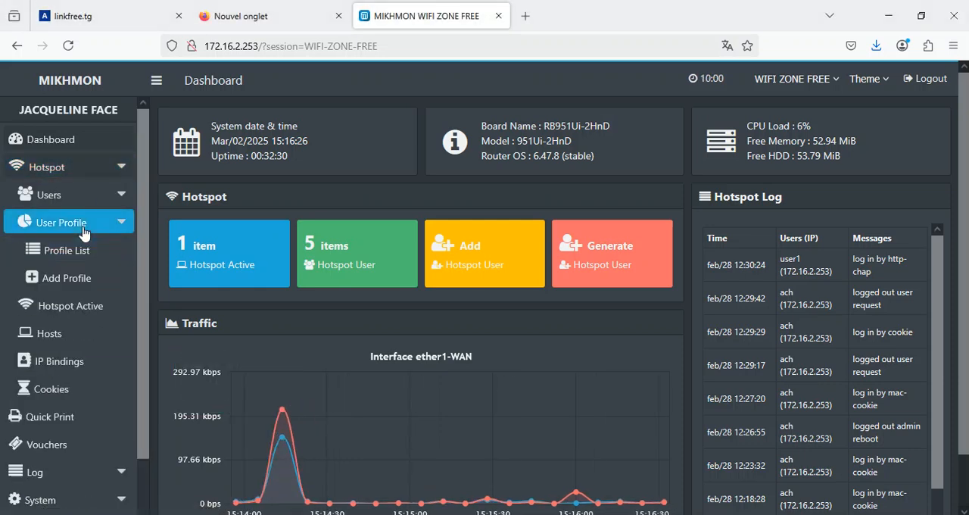
pyautogui.click(85, 258)
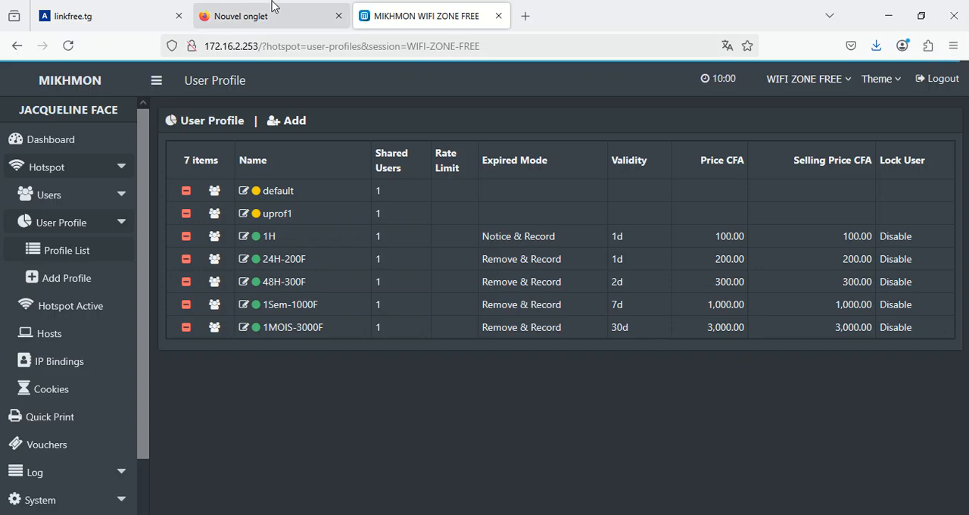
pyautogui.click(271, 25)
pyautogui.click(272, 46)
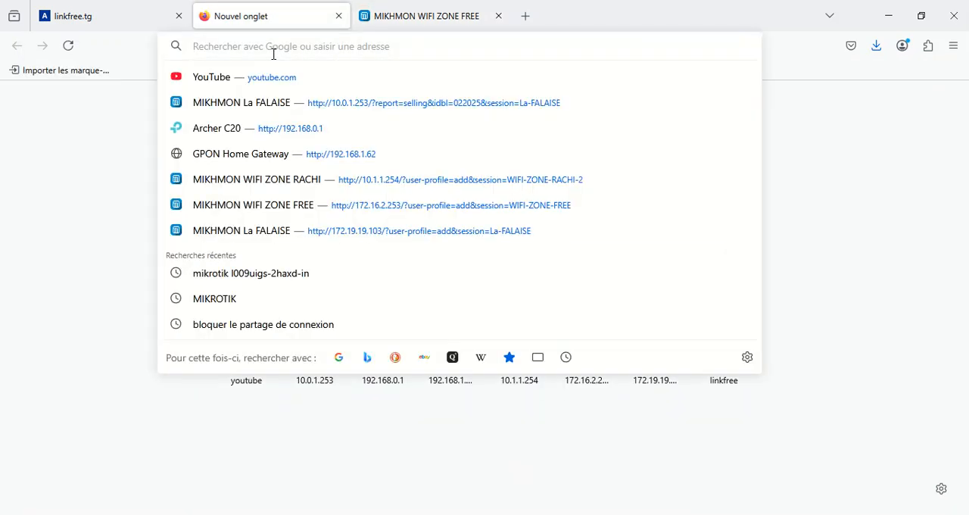
pyautogui.write('https://ticketwifi.com/auth/create_user/wifizone')
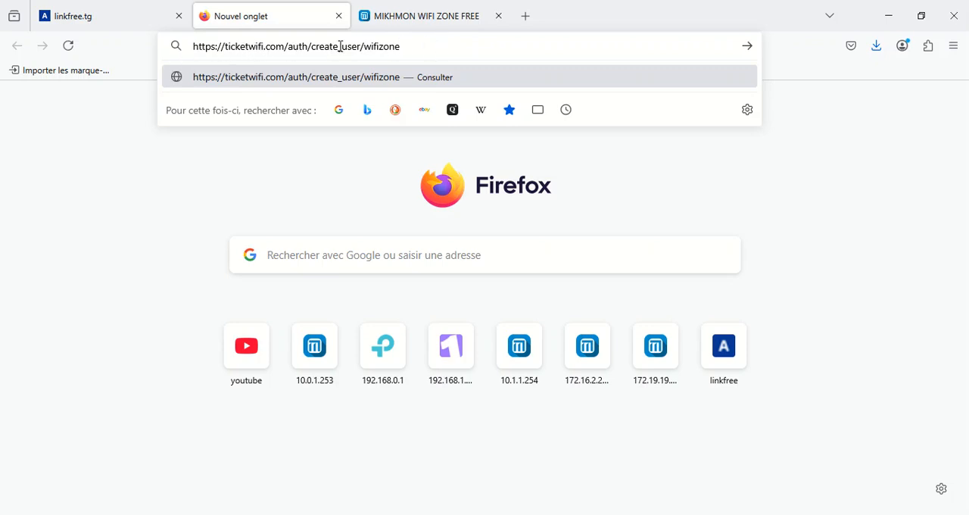
pyautogui.click(518, 151)
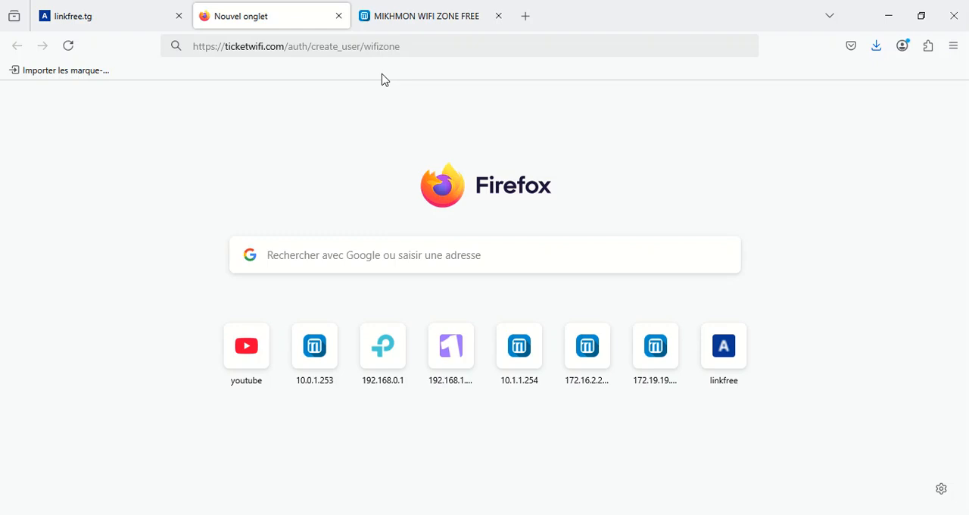
pyautogui.click(424, 52)
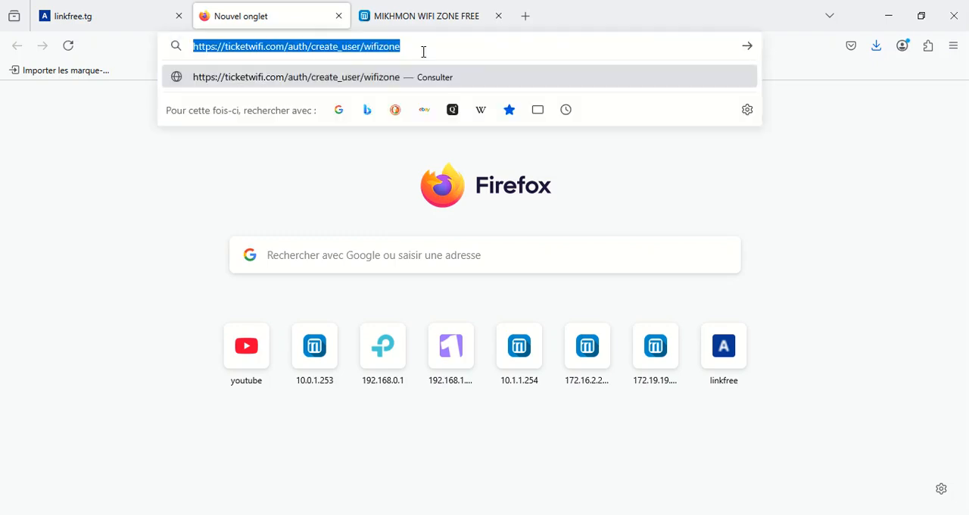
pyautogui.press('Return')
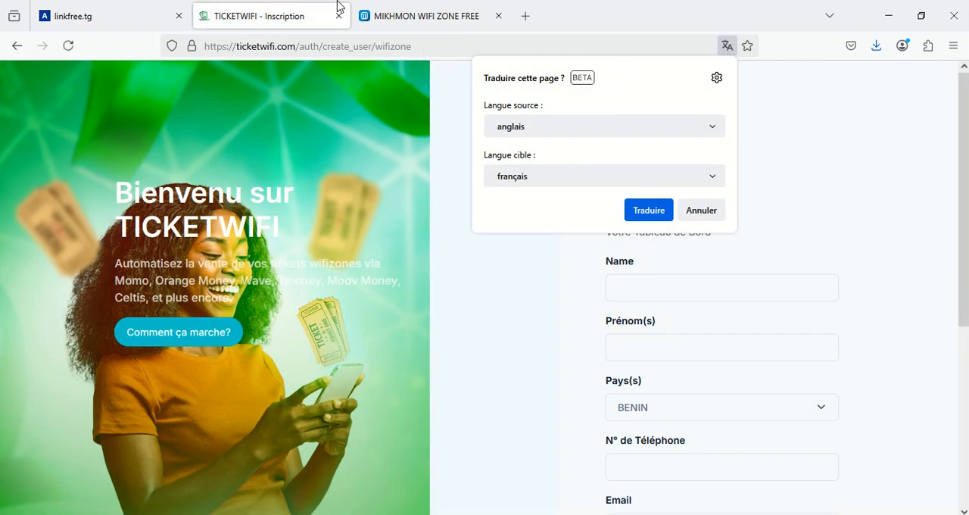
pyautogui.click(714, 216)
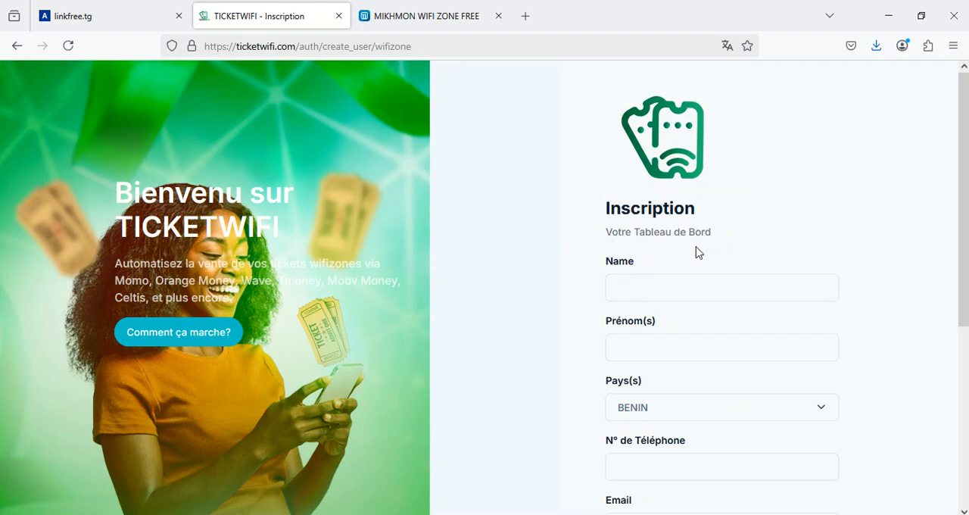
# Fill in the name and first name fields of the registration form.
pyautogui.scroll(-2, 674, 257)
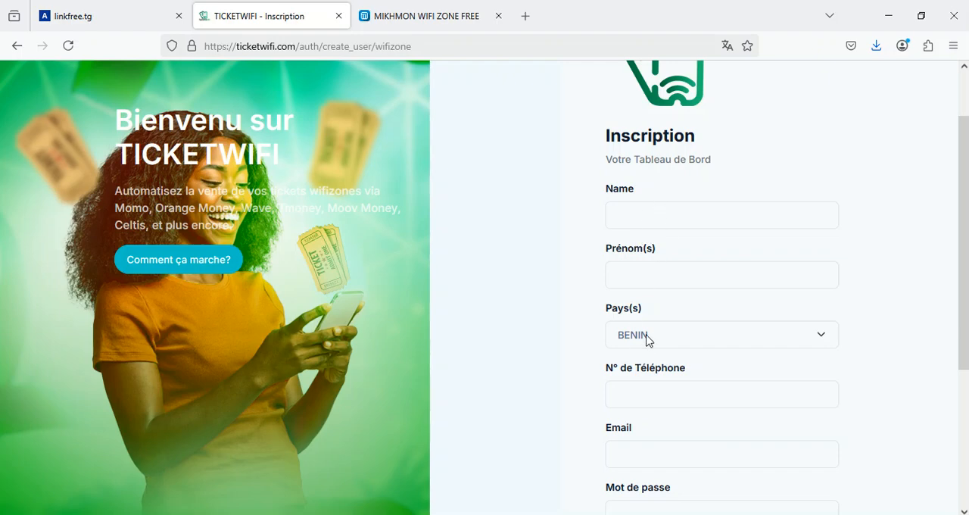
pyautogui.click(668, 349)
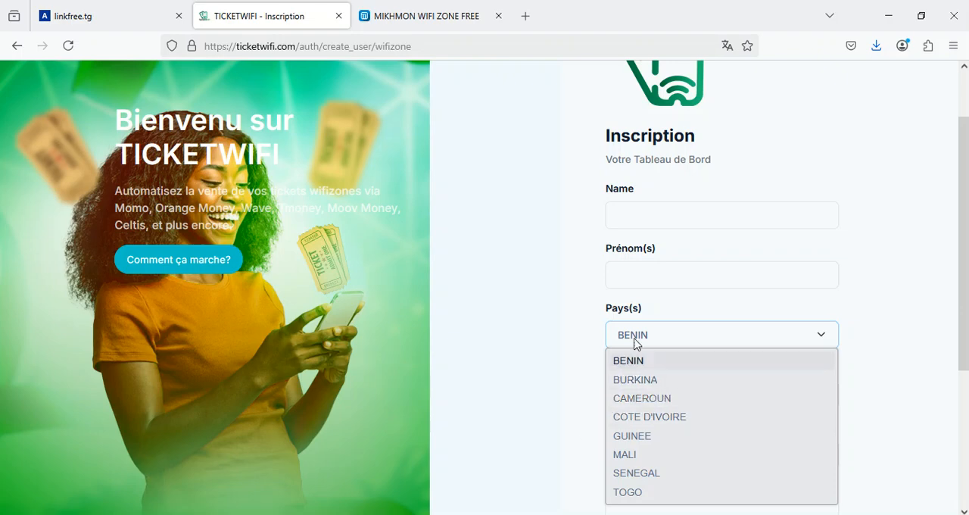
pyautogui.click(668, 210)
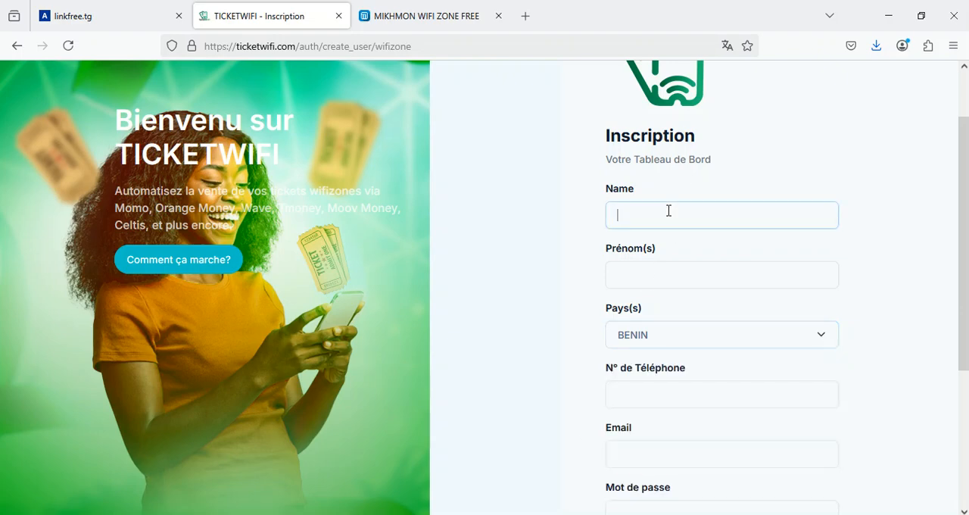
pyautogui.write('LOLO')
pyautogui.press('Tab')
pyautogui.press('Tab')
pyautogui.press('Tab')
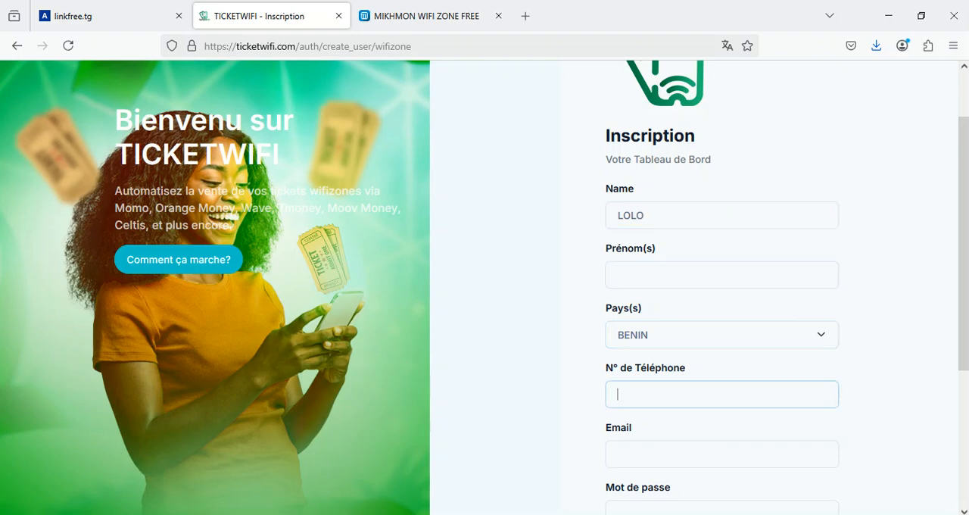
pyautogui.click(644, 278)
pyautogui.write('LOLO')
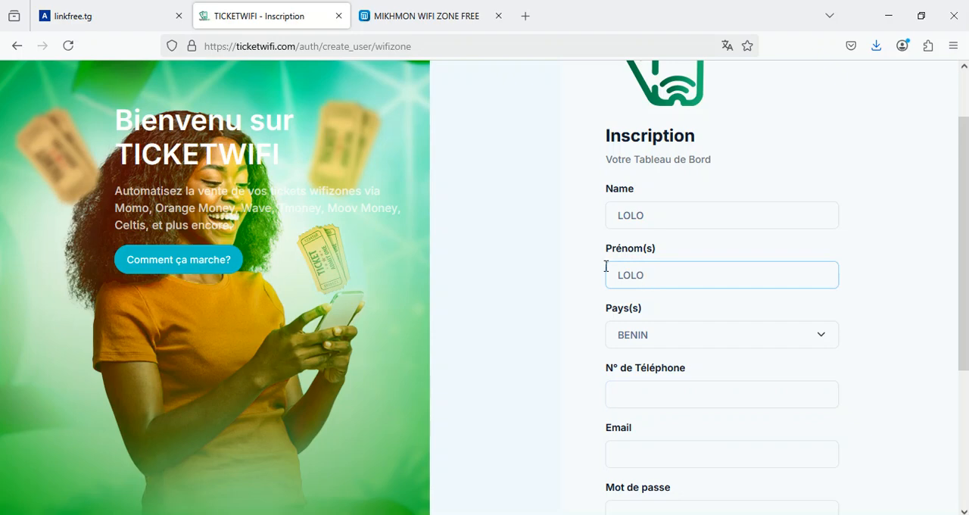
# Select TOGO as the country and enter the phone number.
pyautogui.click(687, 340)
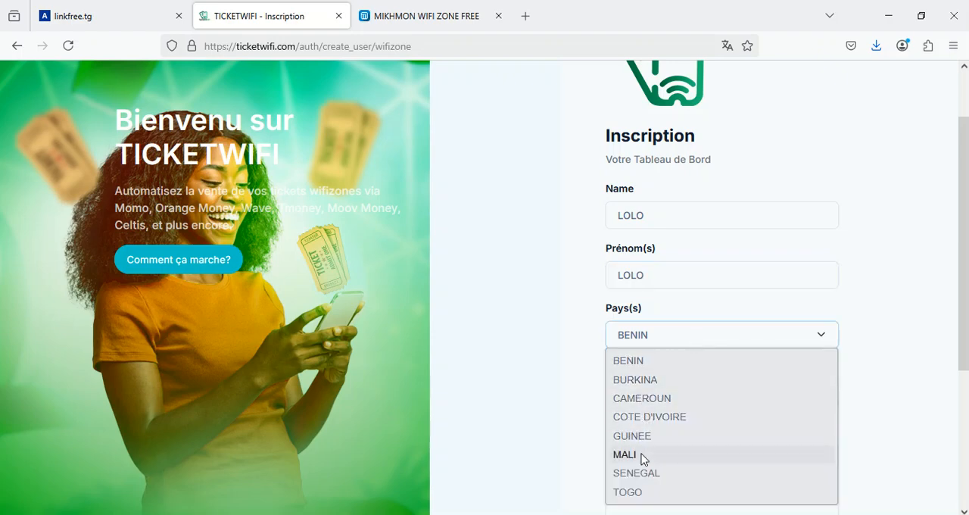
pyautogui.click(635, 493)
pyautogui.click(626, 393)
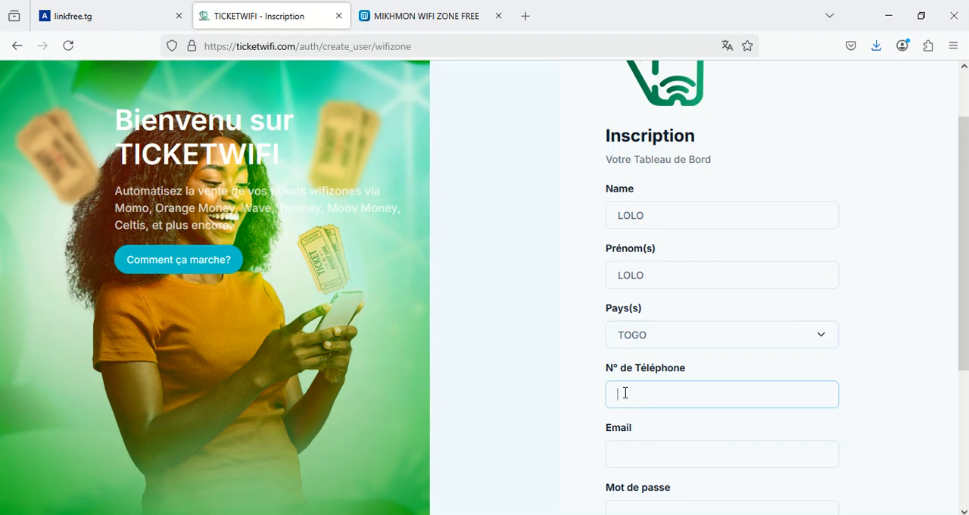
pyautogui.write('98236504')
# Accept the terms on the registration form.
pyautogui.click(695, 452)
pyautogui.scroll(-3, 681, 439)
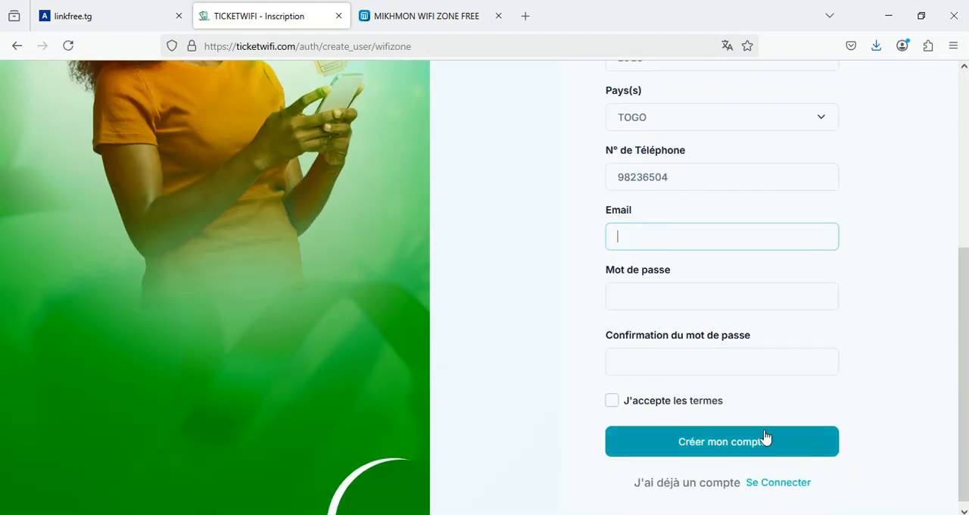
pyautogui.click(679, 297)
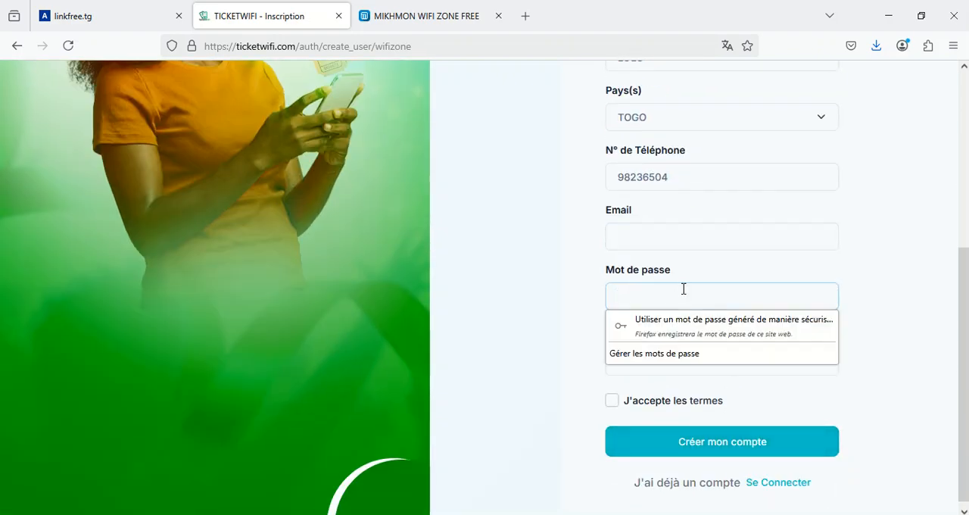
pyautogui.click(650, 361)
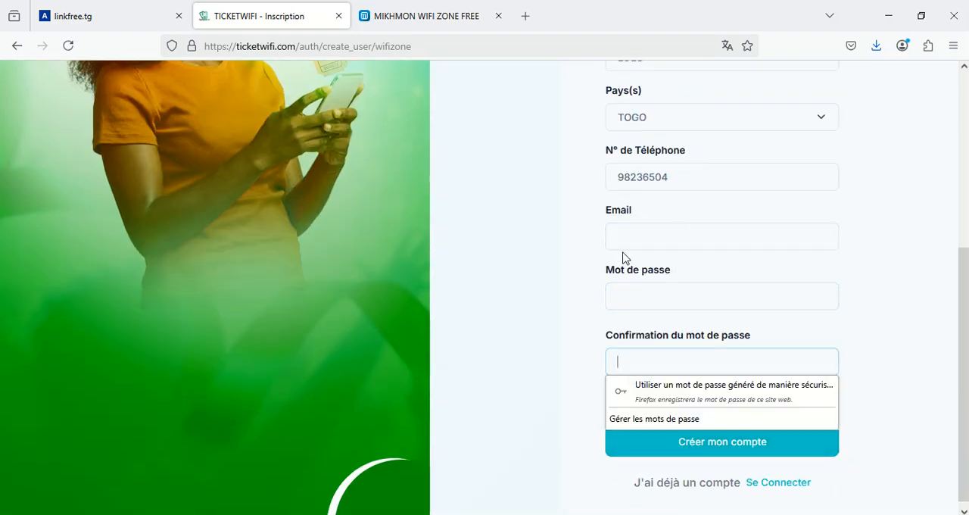
pyautogui.click(655, 235)
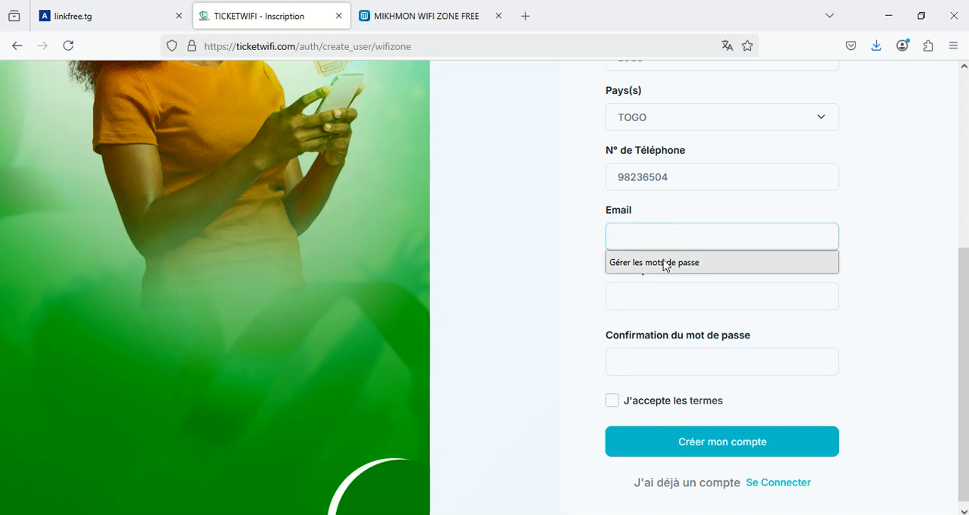
pyautogui.click(673, 238)
pyautogui.click(652, 302)
pyautogui.click(651, 291)
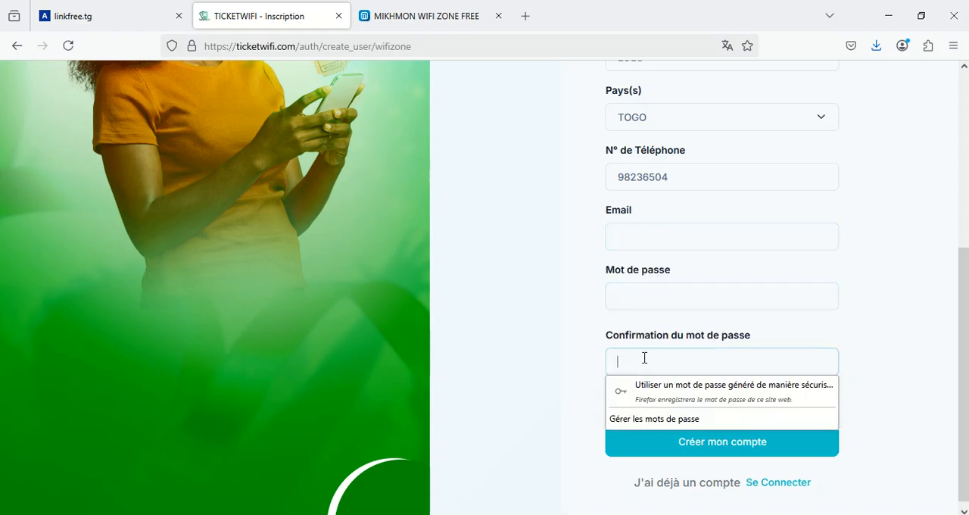
pyautogui.click(579, 420)
pyautogui.click(612, 401)
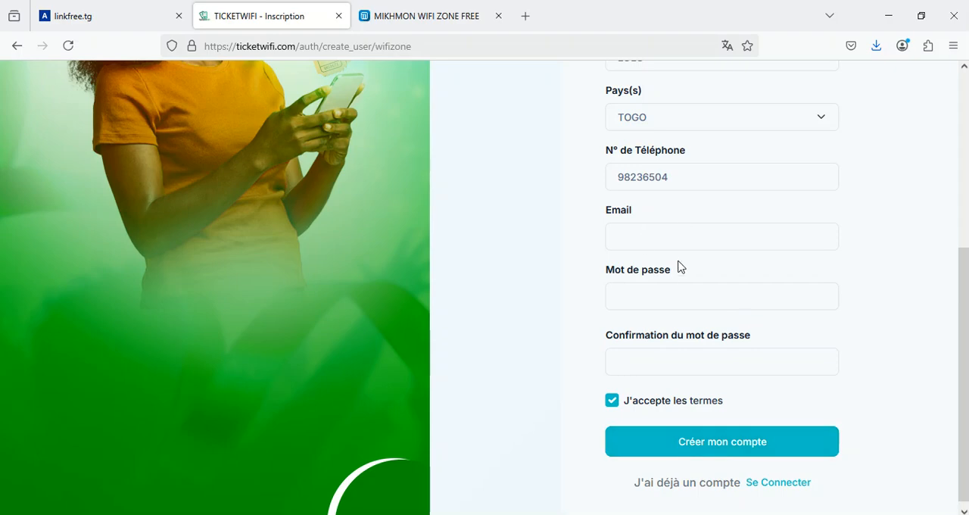
# Review the filled-in registration form fields.
pyautogui.scroll(3, 612, 367)
pyautogui.scroll(-3, 612, 368)
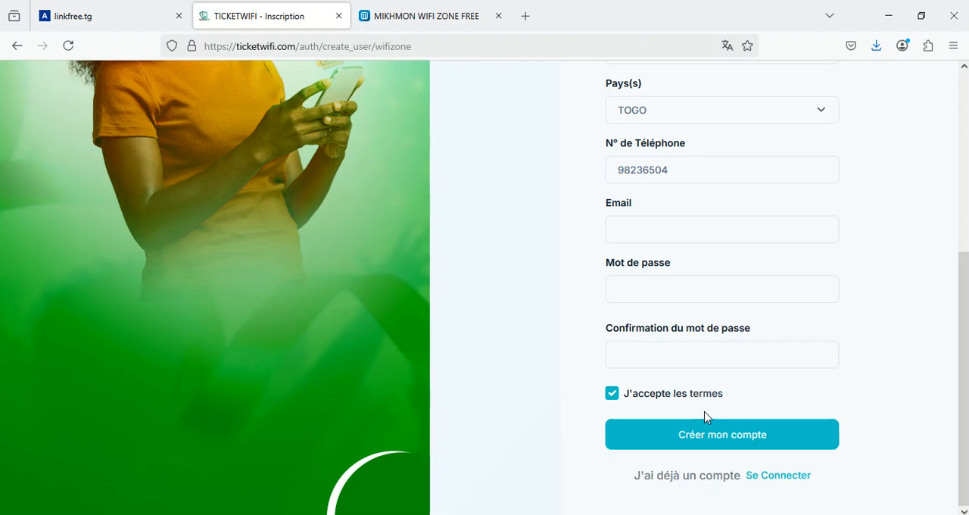
pyautogui.scroll(5, 692, 151)
pyautogui.scroll(-1, 727, 287)
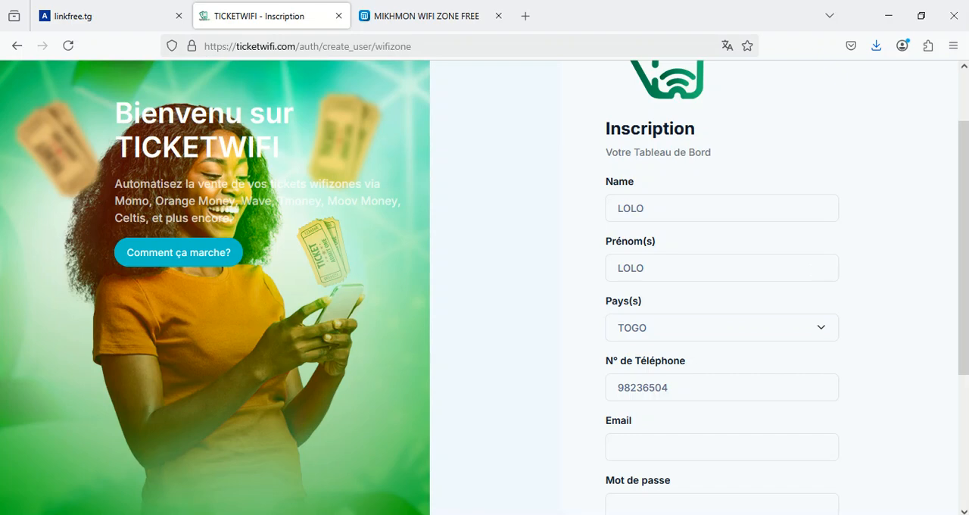
pyautogui.scroll(-3, 731, 370)
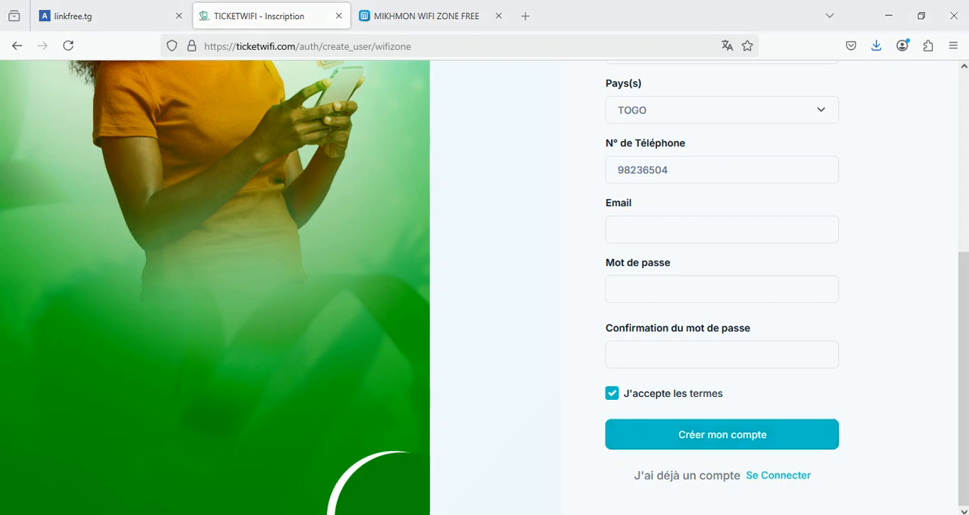
pyautogui.scroll(4, 714, 368)
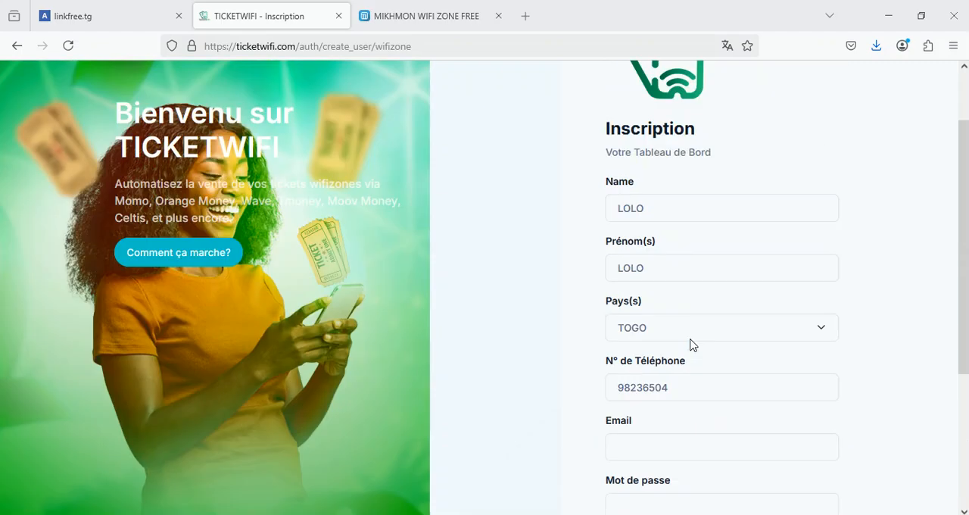
pyautogui.scroll(-4, 612, 325)
pyautogui.scroll(4, 729, 344)
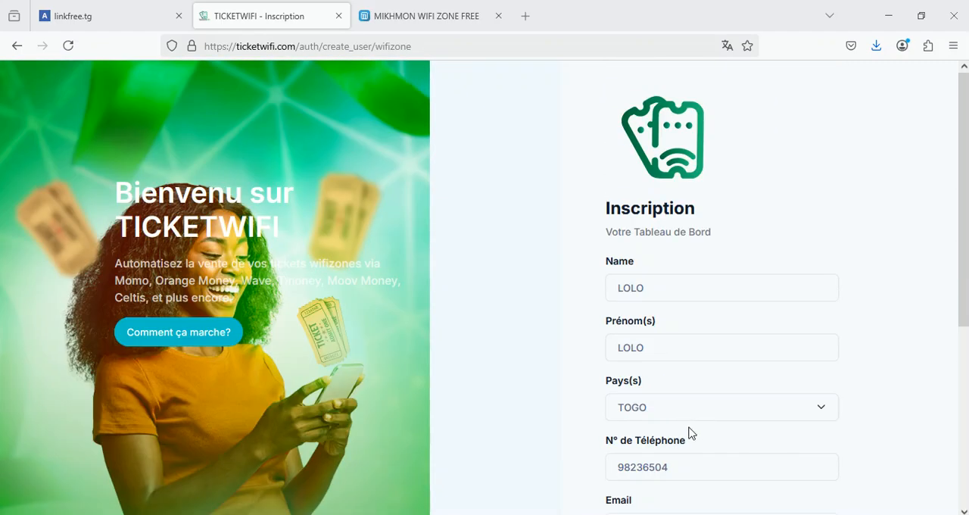
pyautogui.scroll(-2, 735, 270)
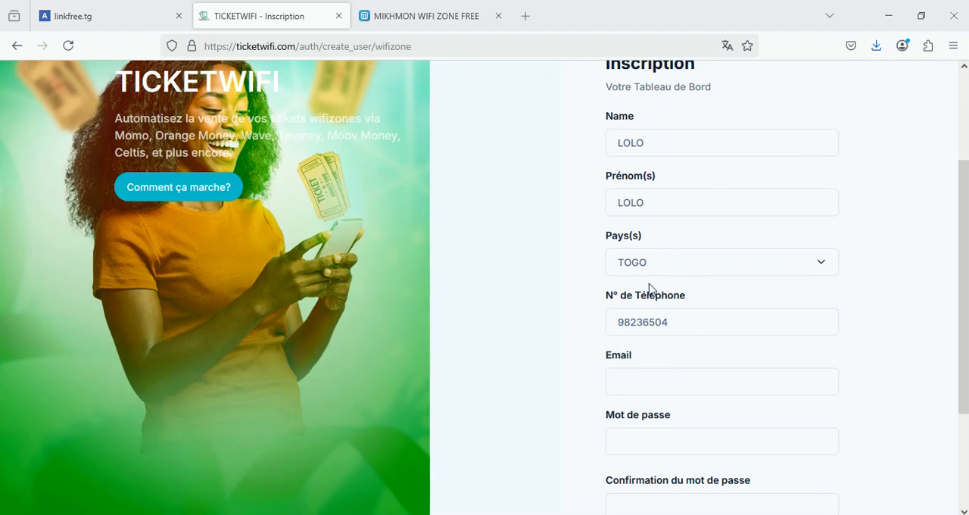
pyautogui.scroll(2, 727, 321)
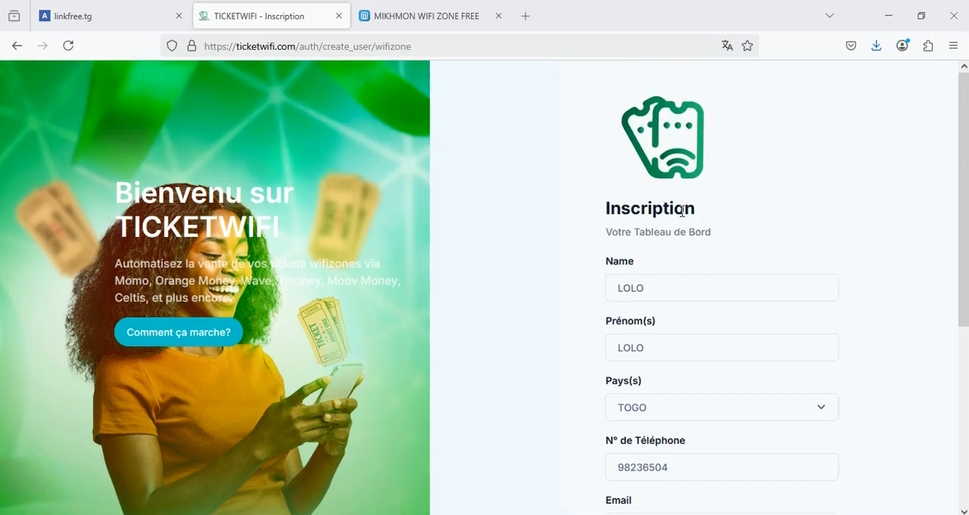
pyautogui.scroll(-2, 727, 321)
pyautogui.scroll(-3, 722, 417)
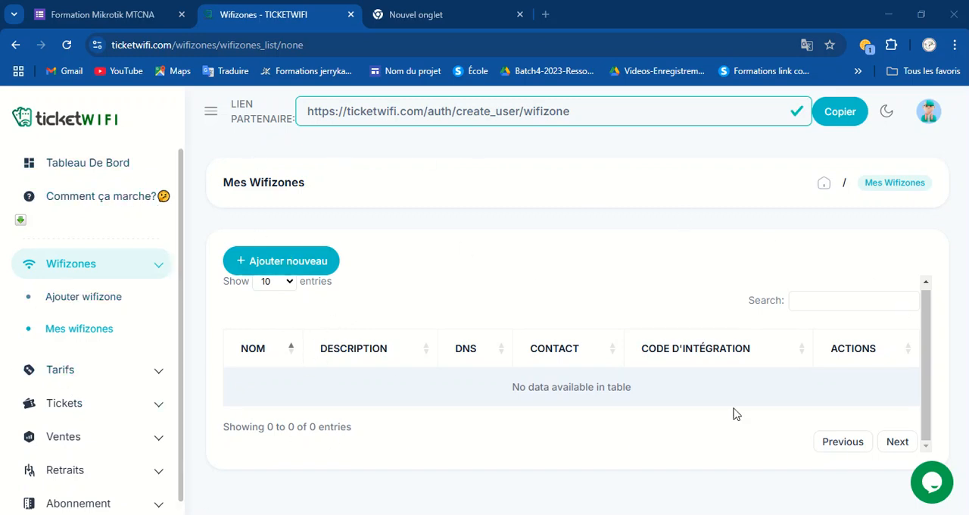
# Browse the dashboard's Wifizones, Tarifs and Tickets sections, including the add tariff and import tickets pages.
pyautogui.click(109, 162)
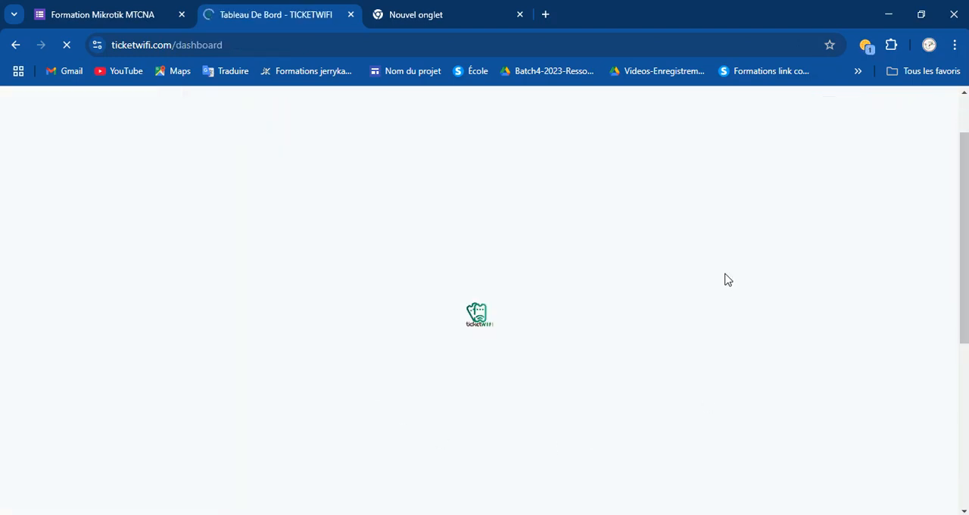
pyautogui.scroll(1, 361, 389)
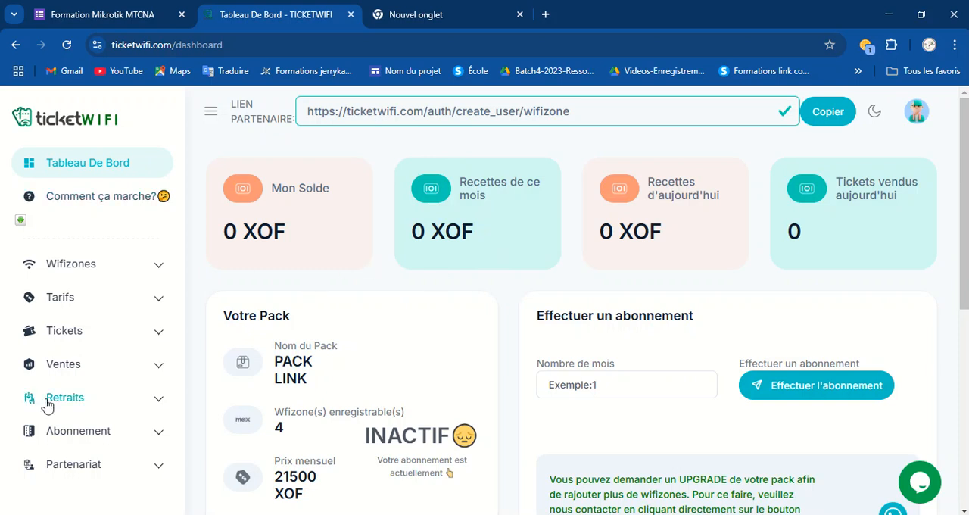
pyautogui.click(76, 269)
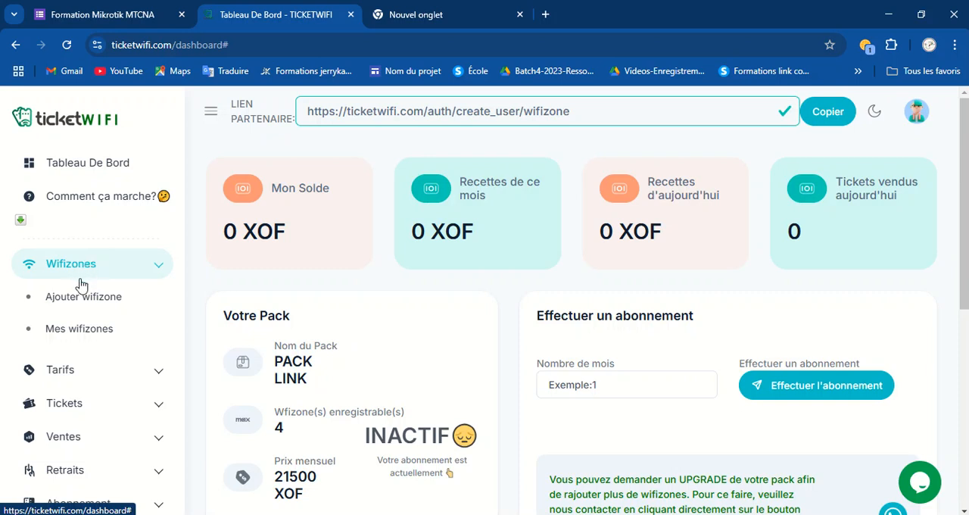
pyautogui.click(100, 306)
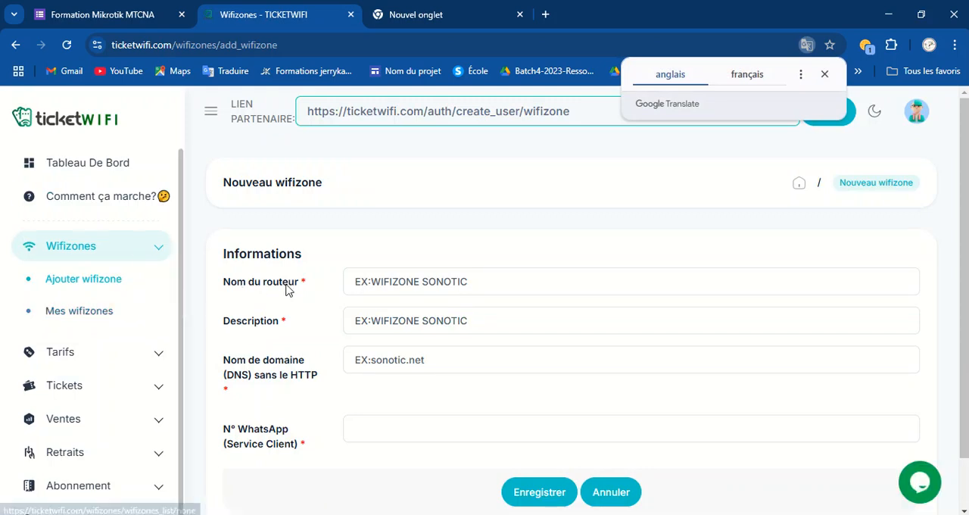
pyautogui.click(449, 290)
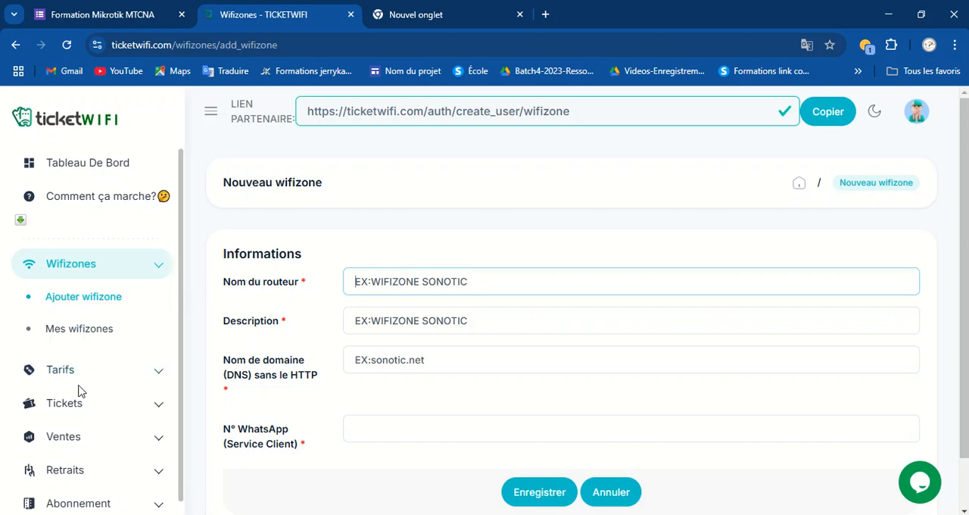
pyautogui.click(111, 330)
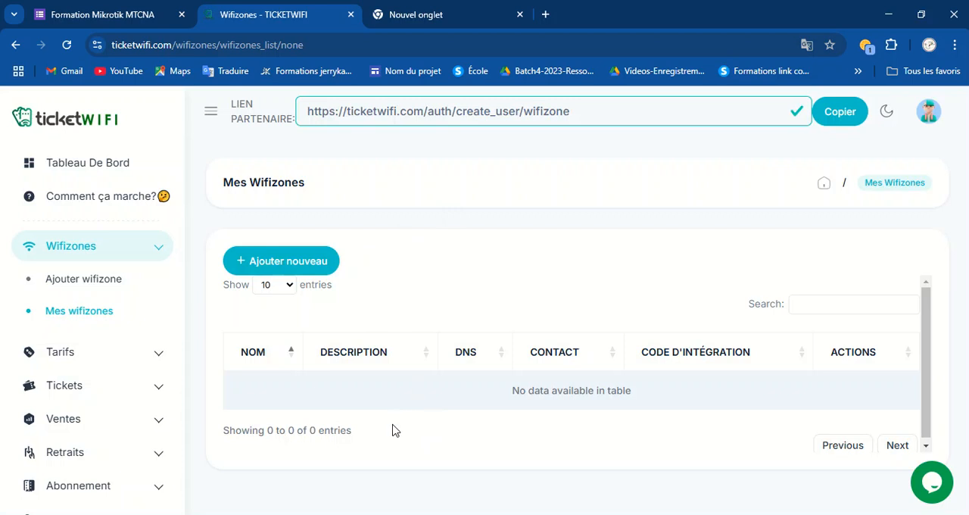
pyautogui.click(68, 358)
pyautogui.click(92, 333)
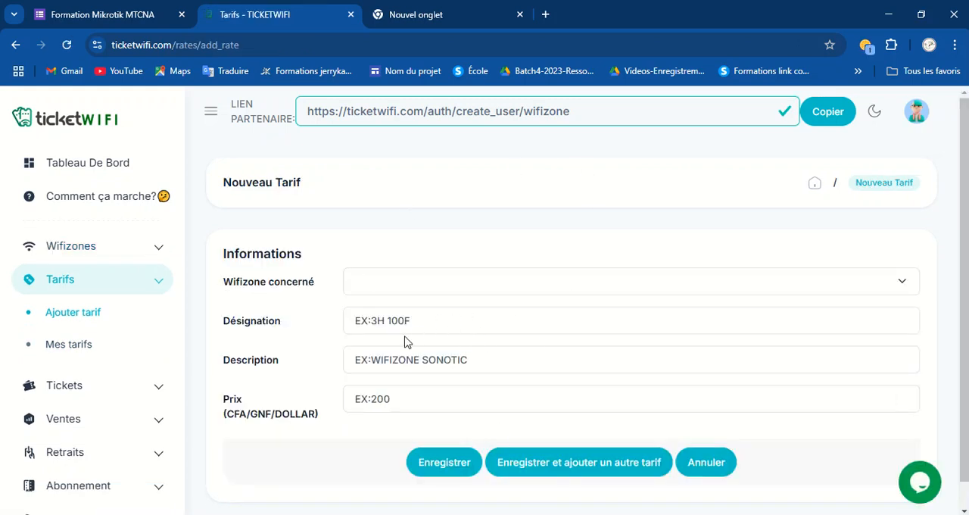
pyautogui.click(61, 387)
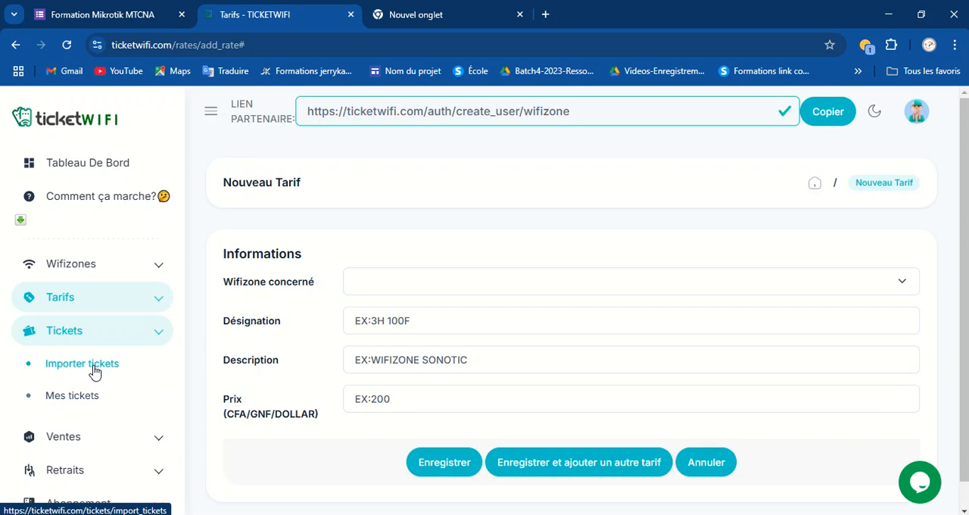
pyautogui.click(95, 371)
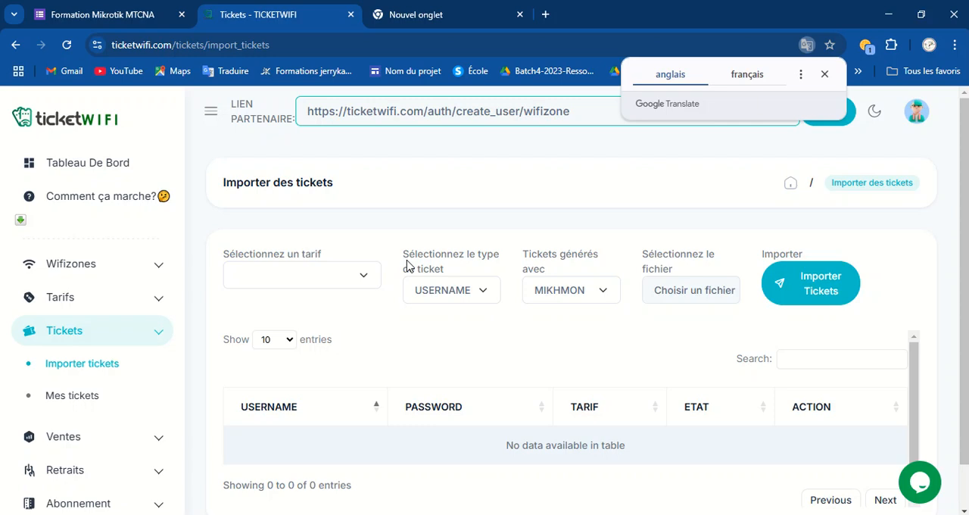
pyautogui.click(121, 167)
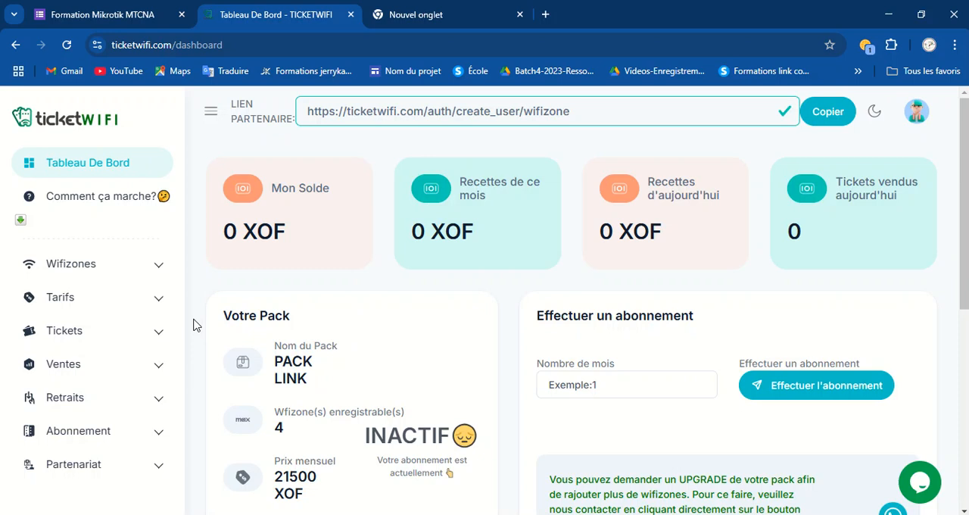
# Open the new wifizone form and paste the wlan1 SSID WIFI ZONE FREE from WinBox as router name and description.
pyautogui.click(81, 263)
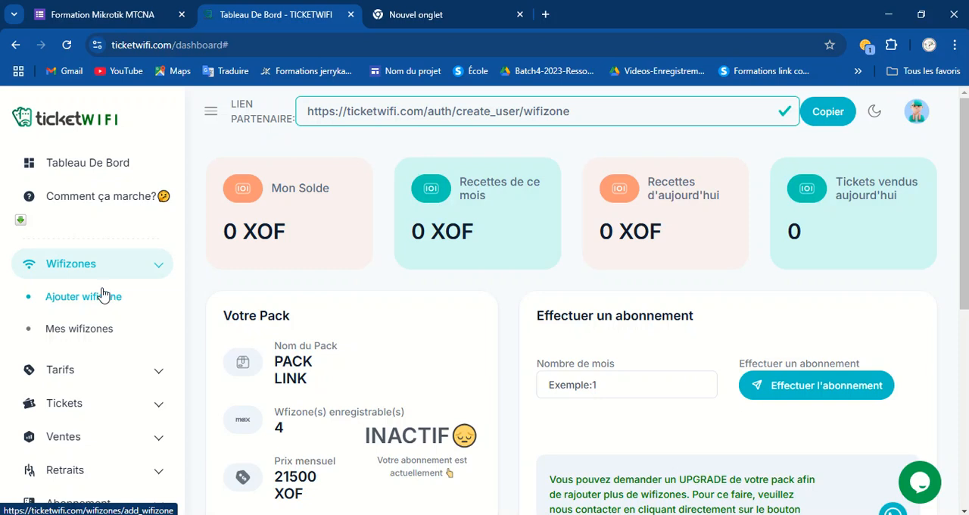
pyautogui.click(95, 295)
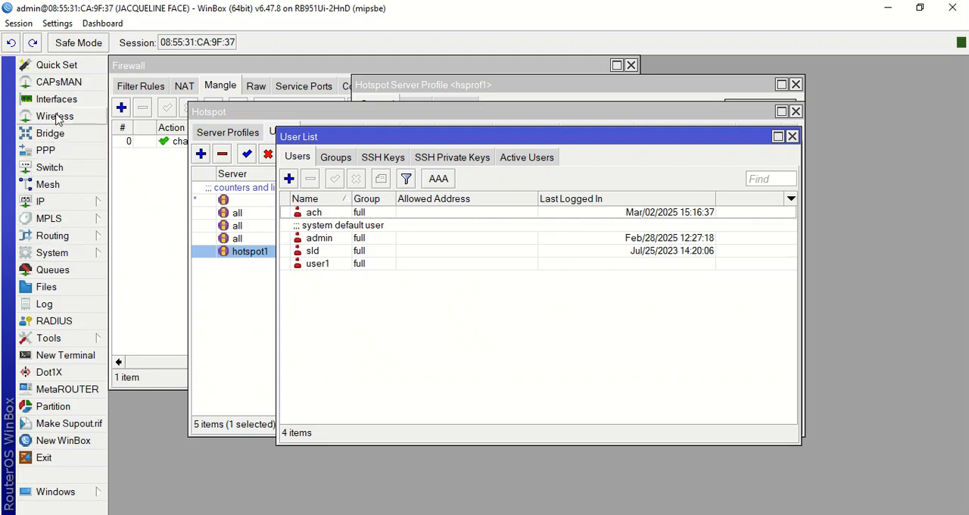
pyautogui.click(56, 117)
pyautogui.doubleClick(181, 176)
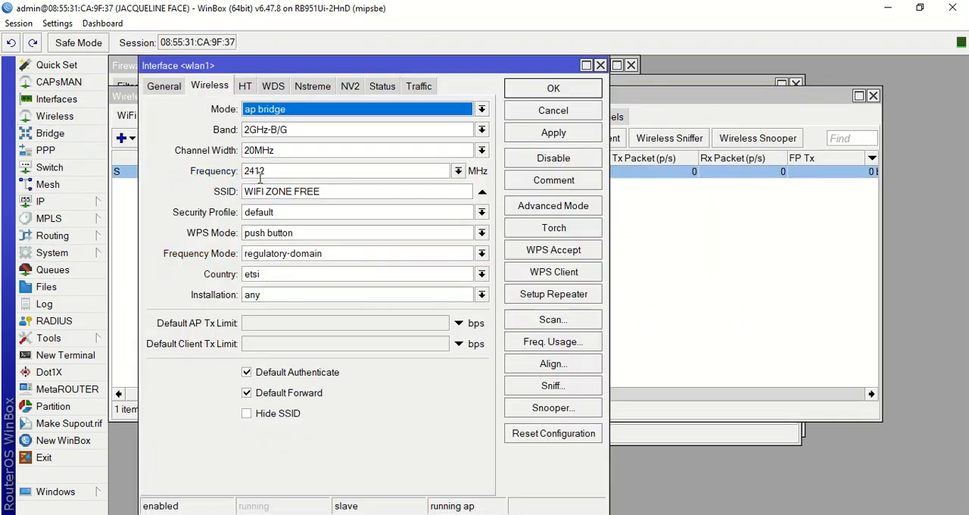
pyautogui.moveTo(330, 192); pyautogui.dragTo(225, 193)
pyautogui.hotkey('ctrl', 'c')
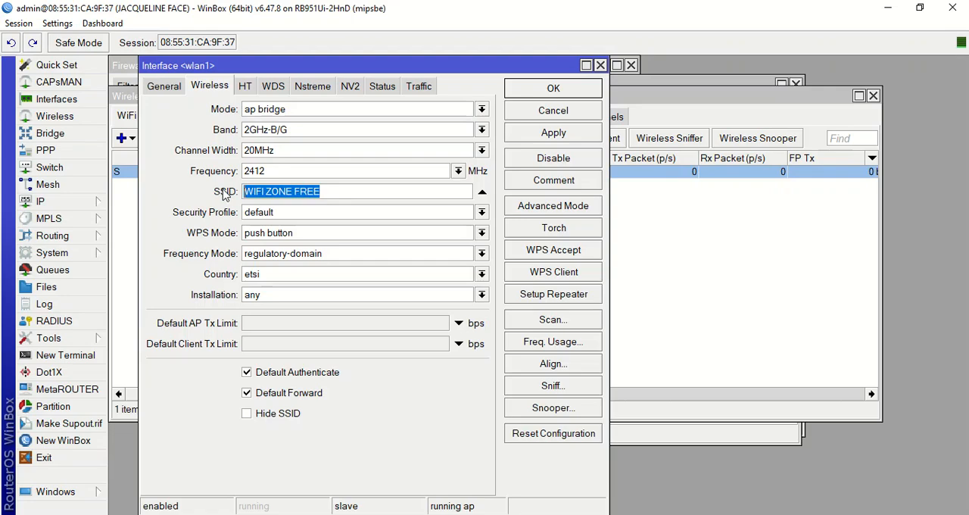
pyautogui.click(356, 513)
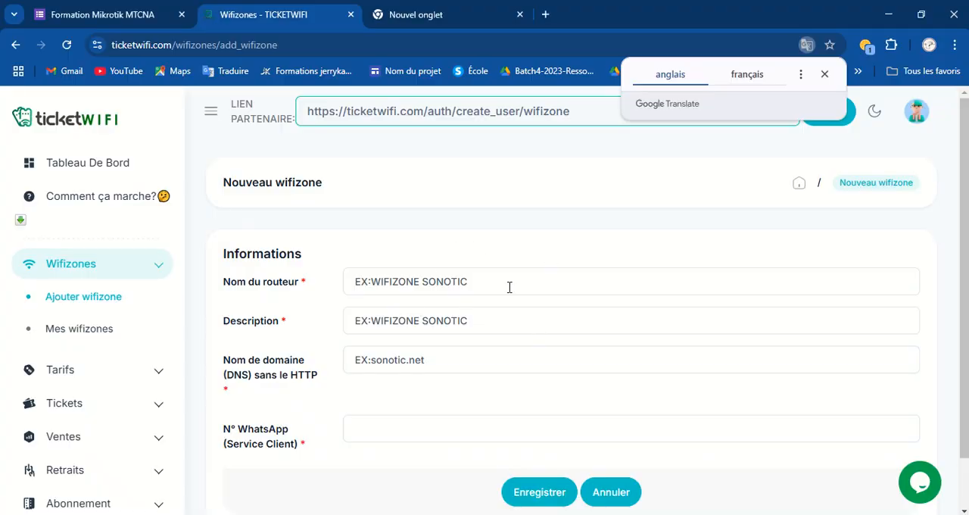
pyautogui.click(509, 286)
pyautogui.hotkey('ctrl', 'v')
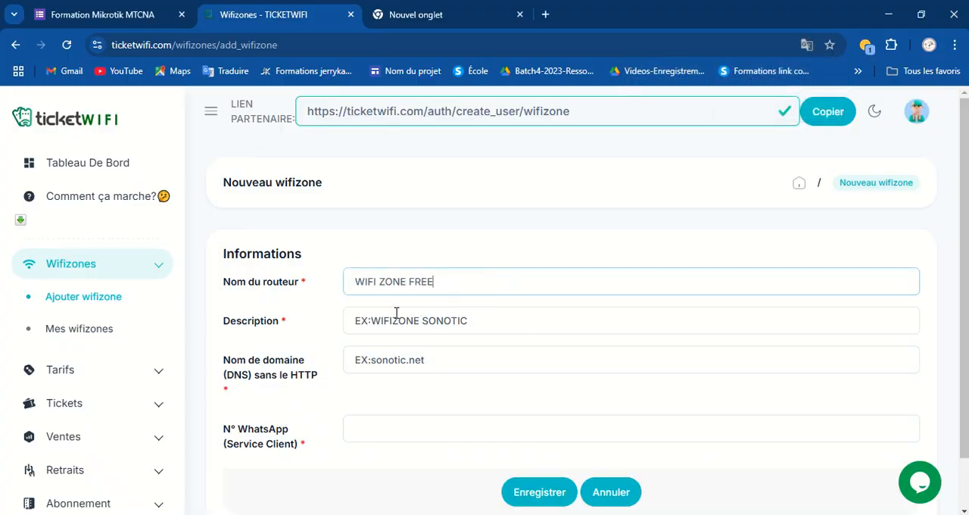
pyautogui.click(509, 321)
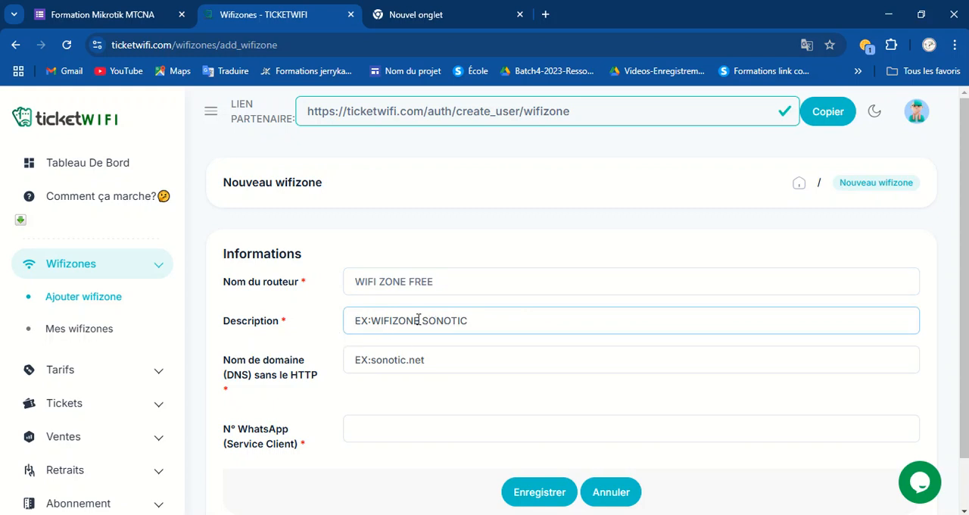
pyautogui.hotkey('ctrl', 'v')
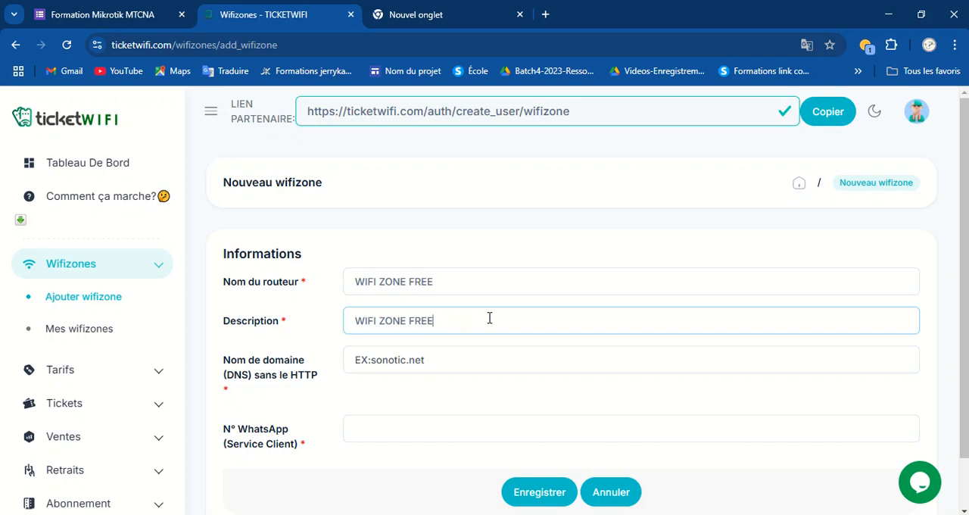
# Copy the hotspot server profile's DNS name linkfree.tg from WinBox into the wifizone's domain name field.
pyautogui.click(397, 364)
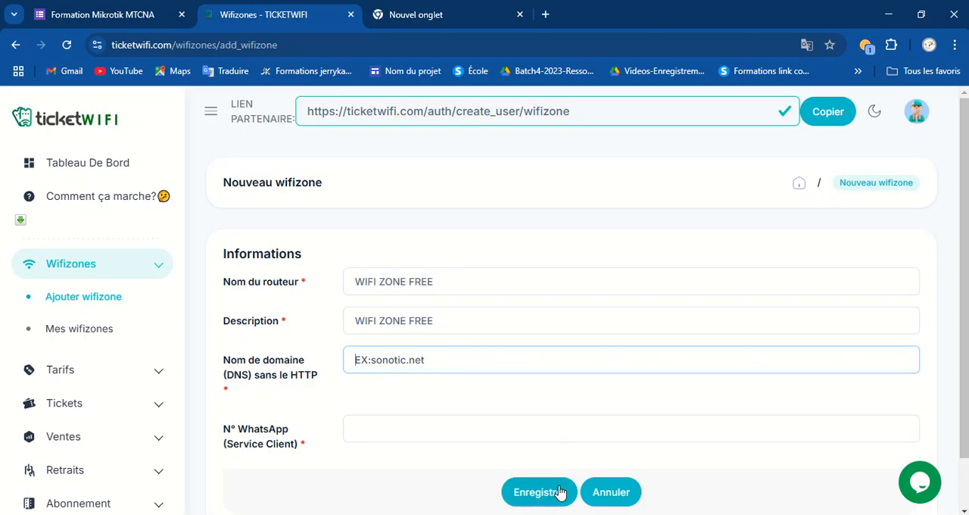
pyautogui.hotkey('alt', 'Tab')
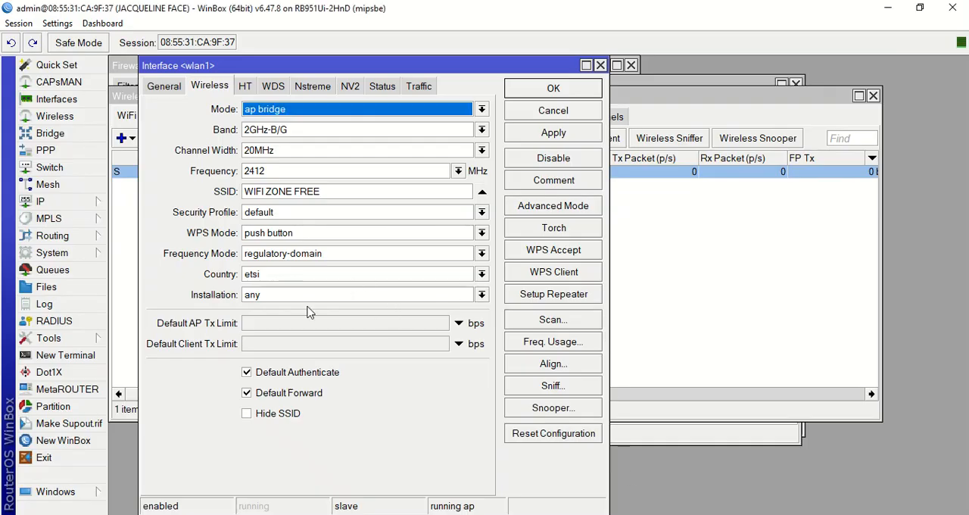
pyautogui.click(42, 200)
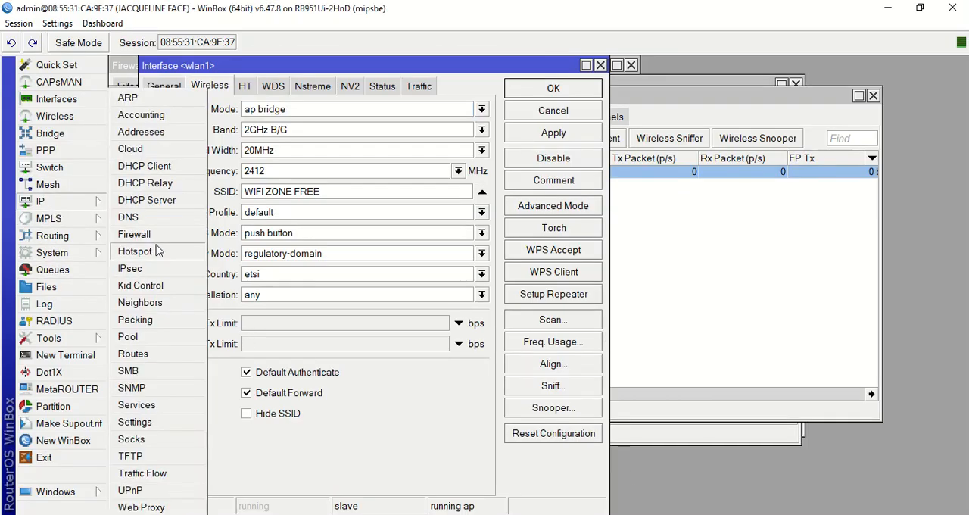
pyautogui.click(125, 252)
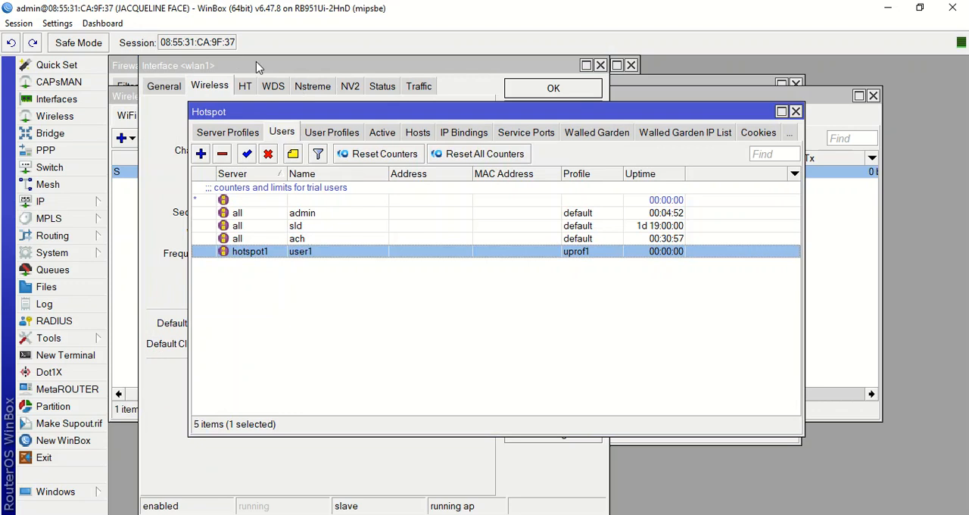
pyautogui.click(243, 134)
pyautogui.click(216, 133)
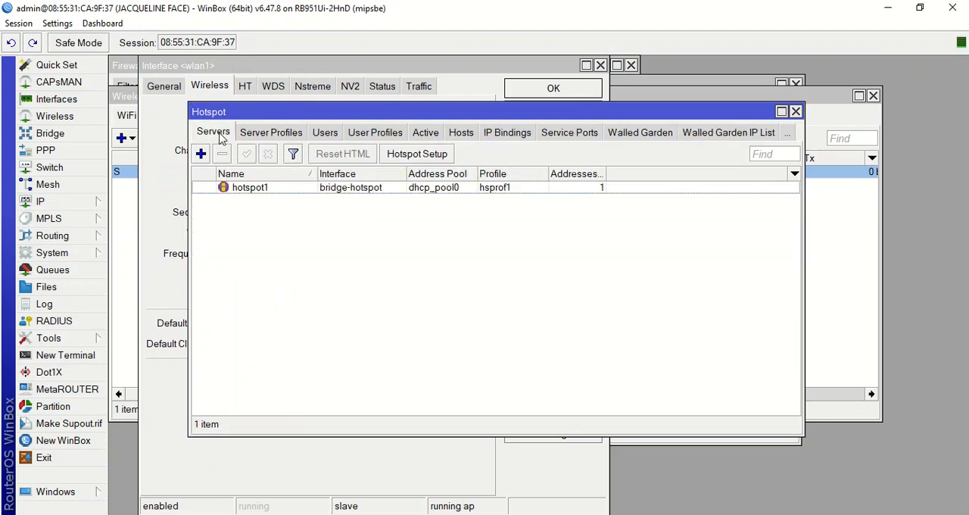
pyautogui.click(291, 138)
pyautogui.doubleClick(330, 206)
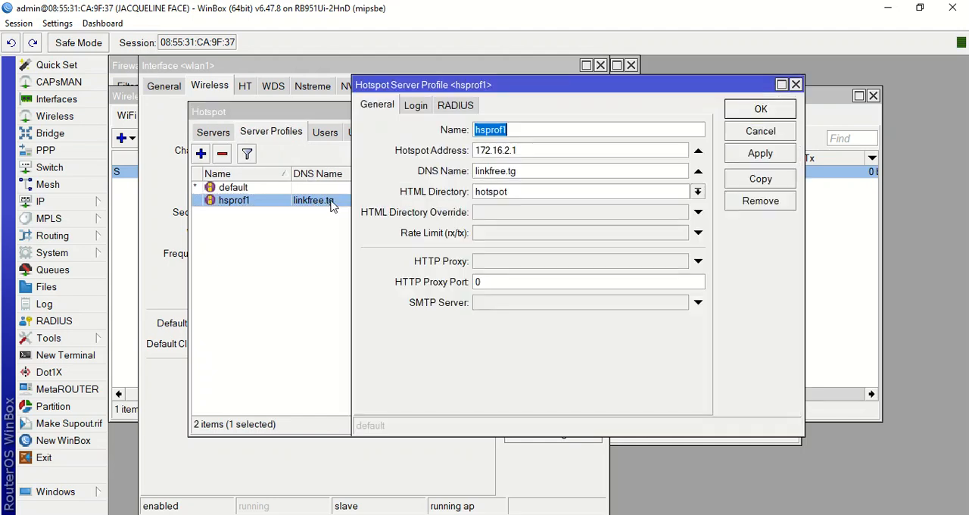
pyautogui.click(528, 171)
pyautogui.moveTo(528, 171); pyautogui.dragTo(458, 174)
pyautogui.hotkey('ctrl', 'c')
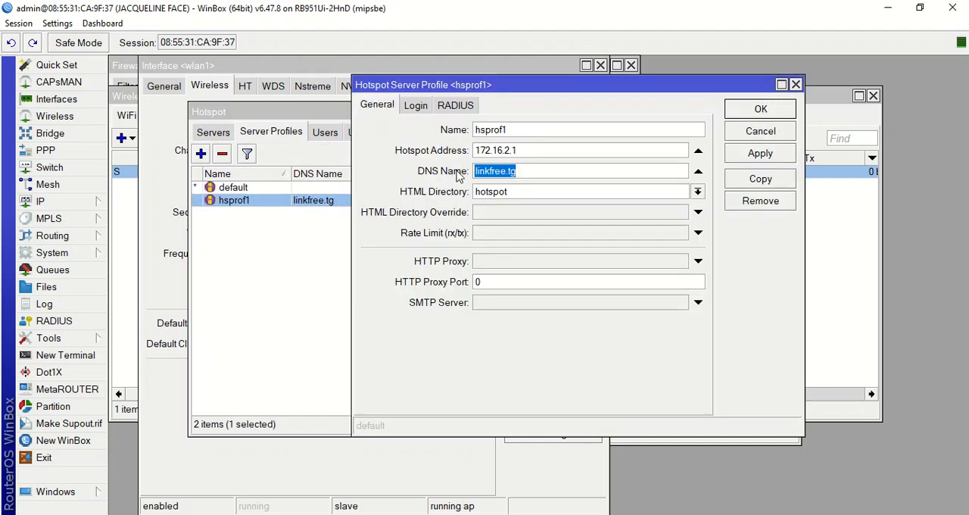
pyautogui.hotkey('alt', 'Tab')
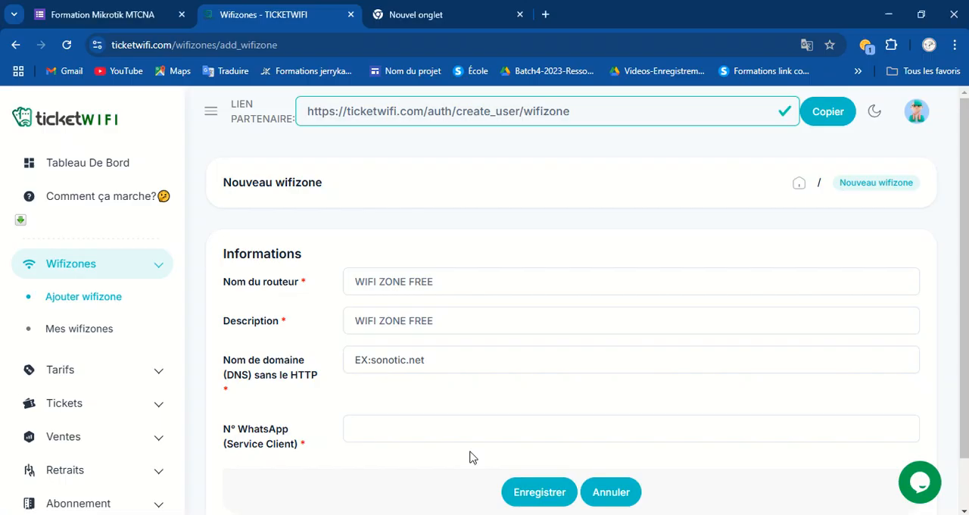
pyautogui.hotkey('ctrl', 'v')
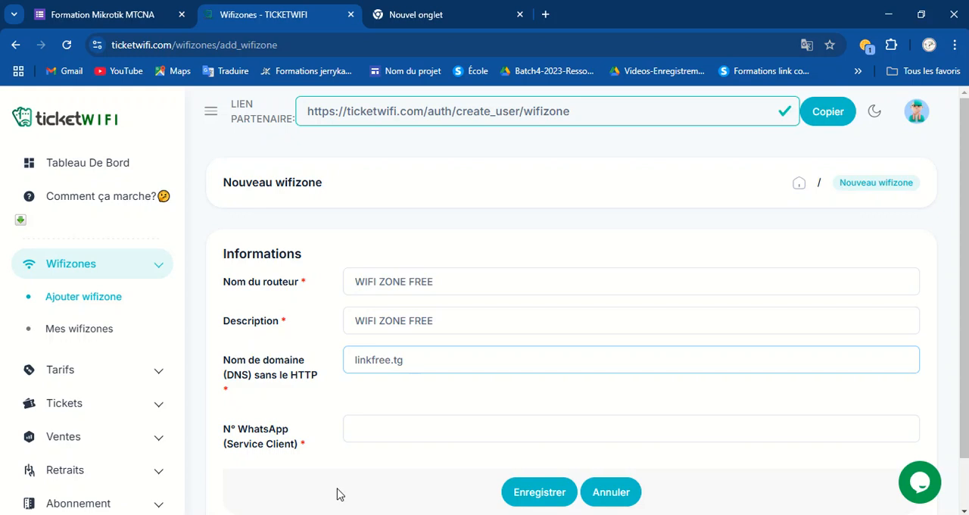
# Enter the customer-service WhatsApp number and save the new wifizone.
pyautogui.click(392, 430)
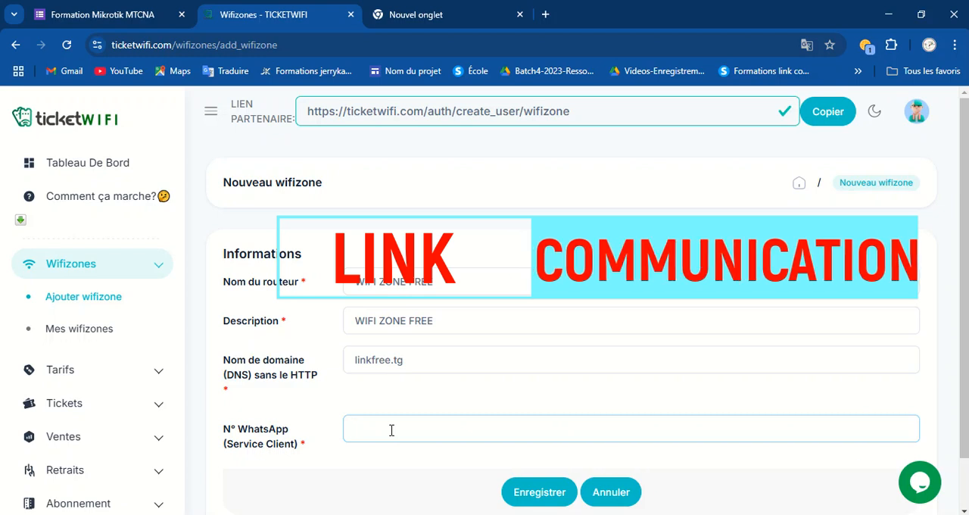
pyautogui.write('98236504')
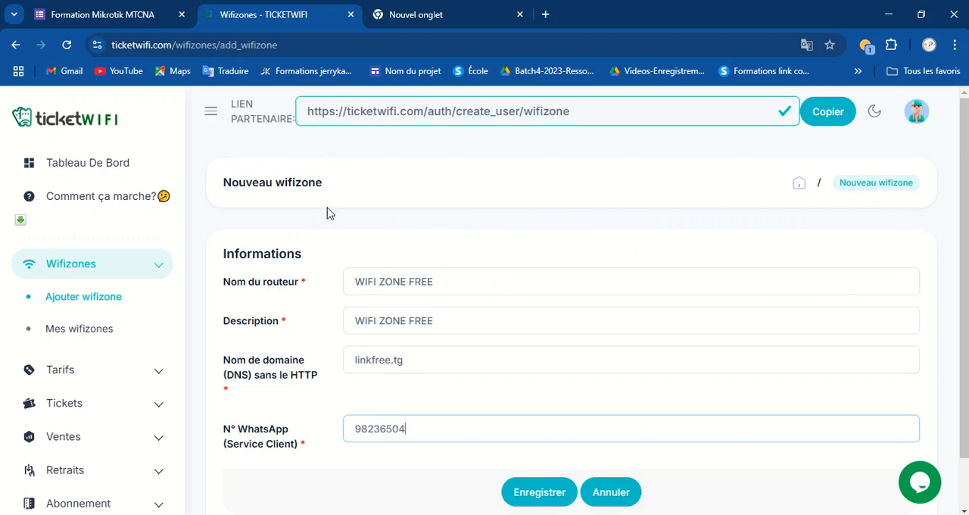
pyautogui.scroll(-2, 329, 215)
pyautogui.click(555, 444)
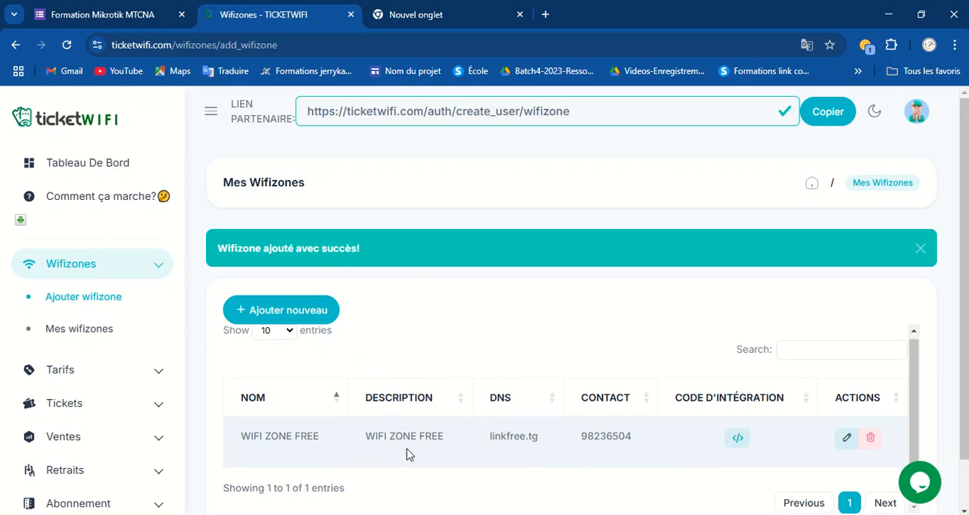
# Review the ticket pricing rows in the hotspot login page HTML file.
pyautogui.scroll(-1, 454, 420)
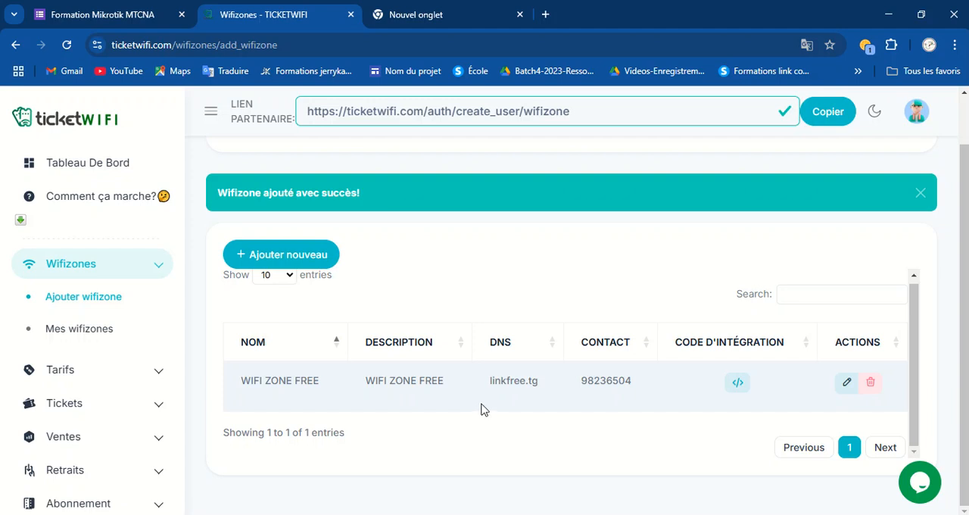
pyautogui.click(62, 371)
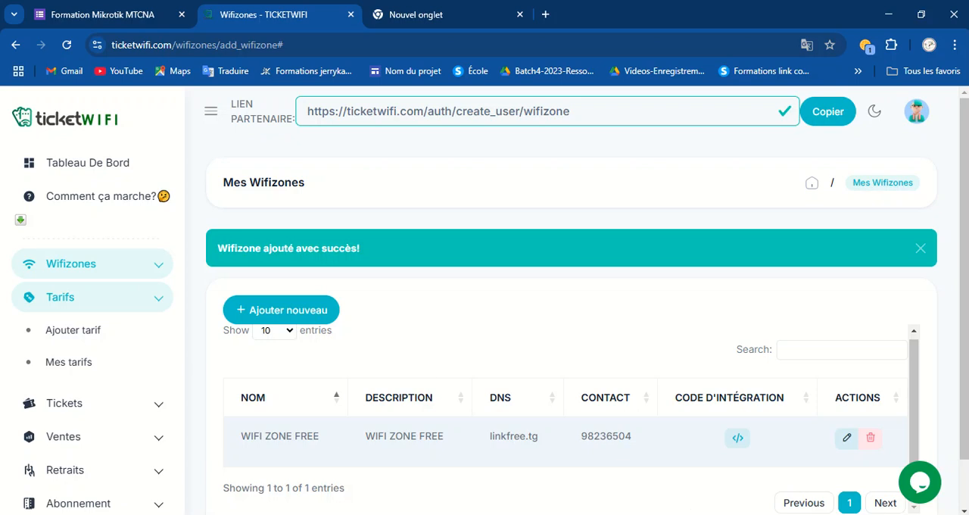
pyautogui.hotkey('alt', 'Tab')
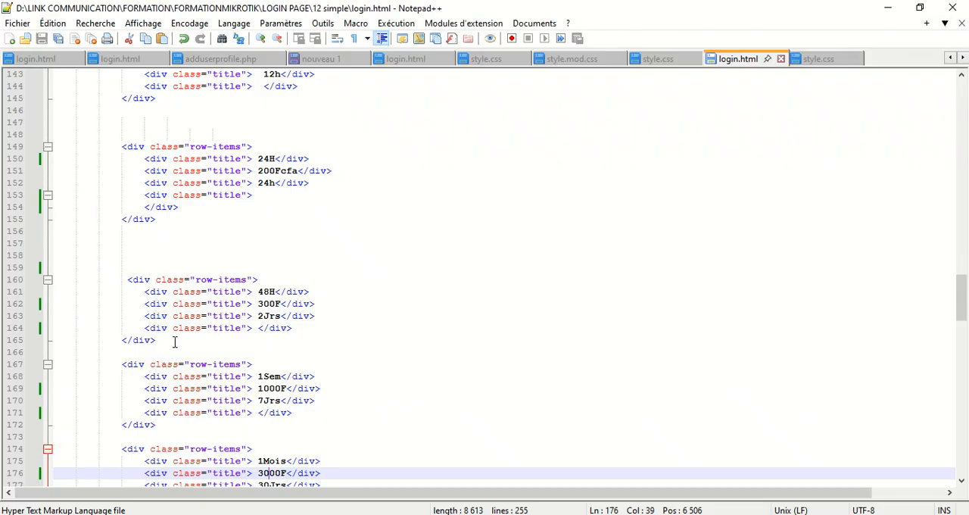
pyautogui.scroll(4, 275, 141)
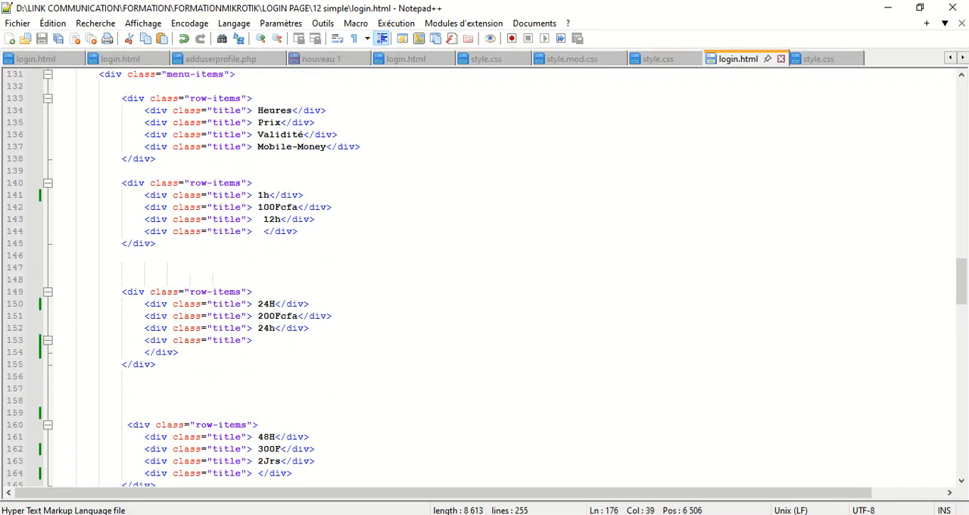
pyautogui.hotkey('alt', 'Tab')
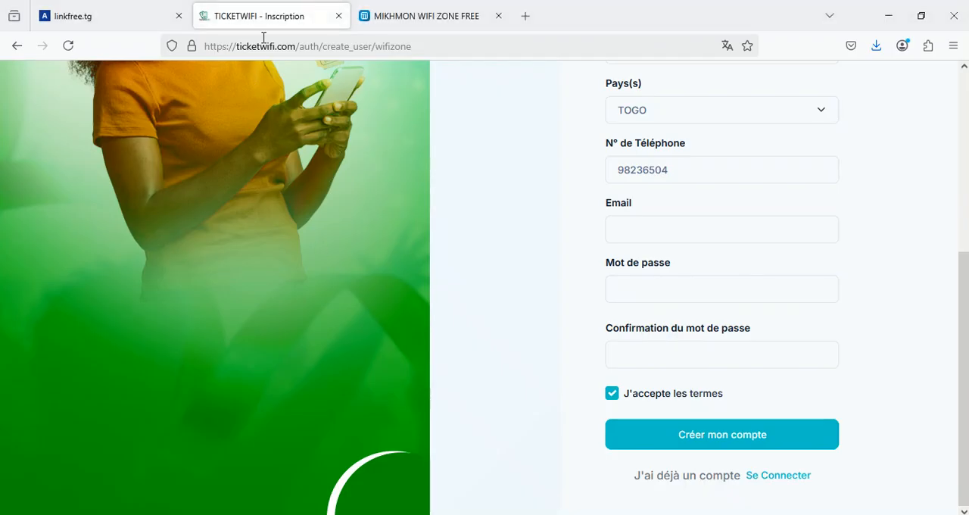
pyautogui.click(443, 15)
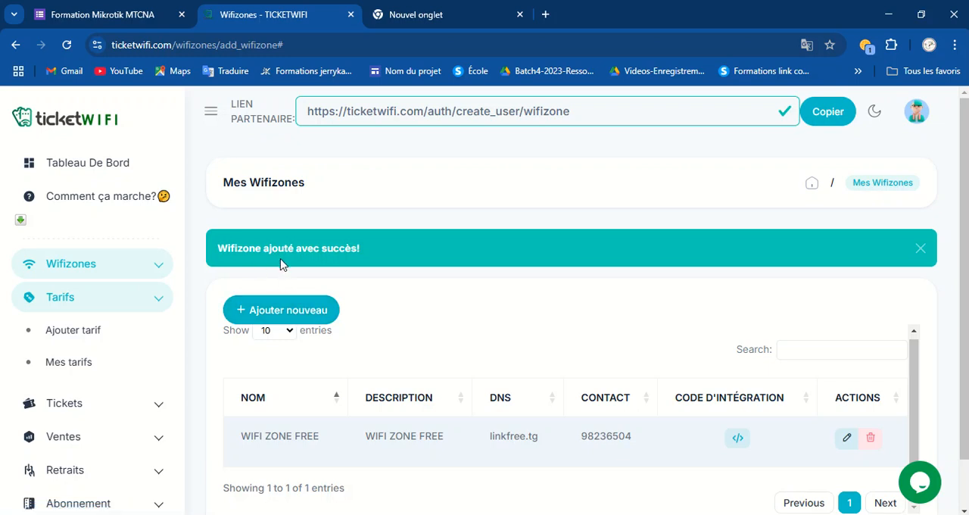
pyautogui.click(286, 312)
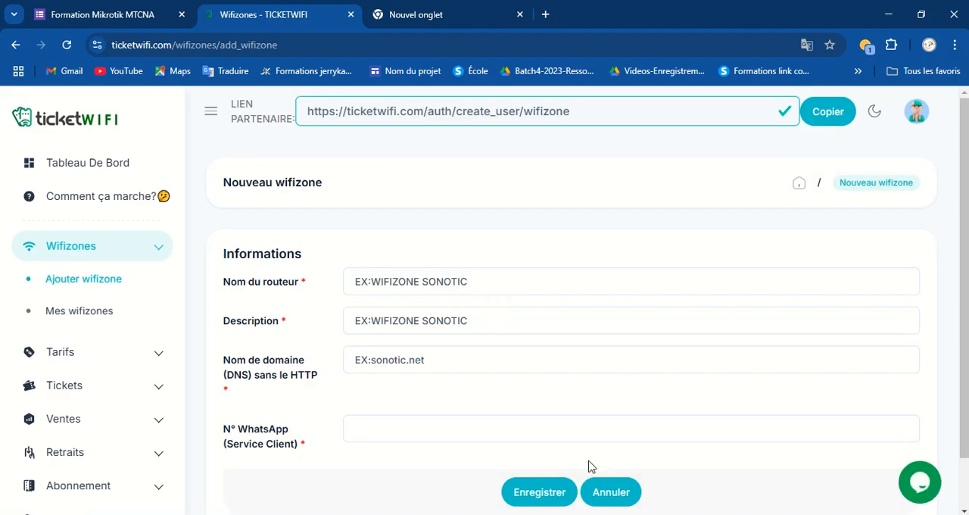
pyautogui.click(613, 493)
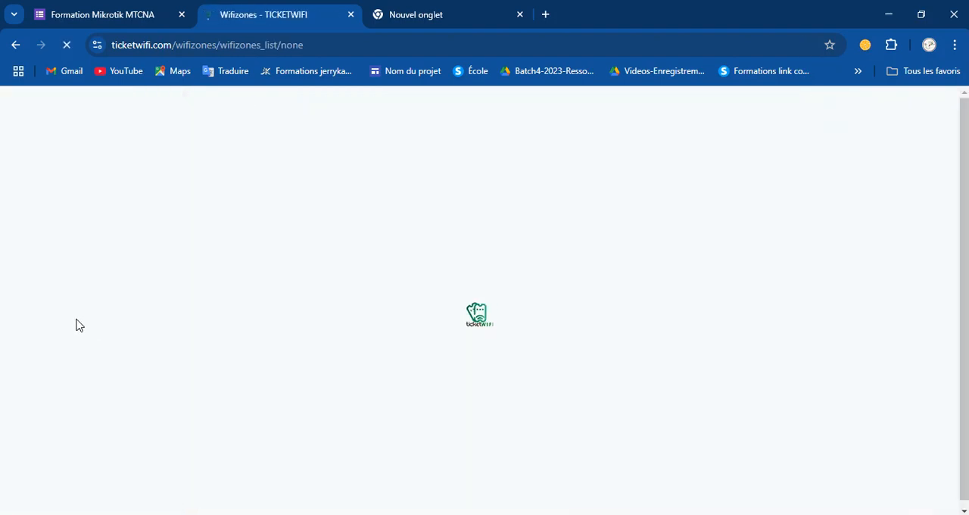
# Open a new tariff for the WIFI ZONE FREE wifizone and enter the designation 1H 100F, then copy it.
pyautogui.click(59, 360)
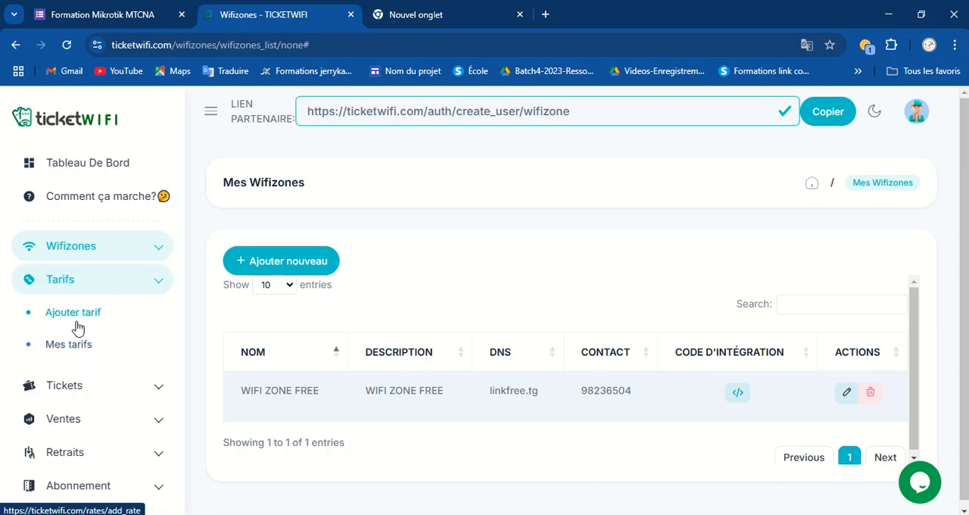
pyautogui.click(56, 313)
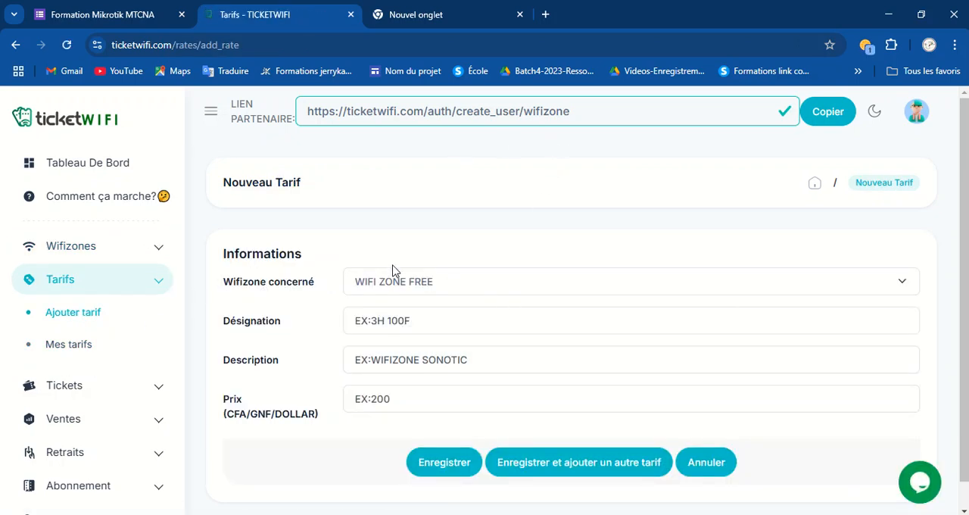
pyautogui.click(419, 282)
pyautogui.click(418, 283)
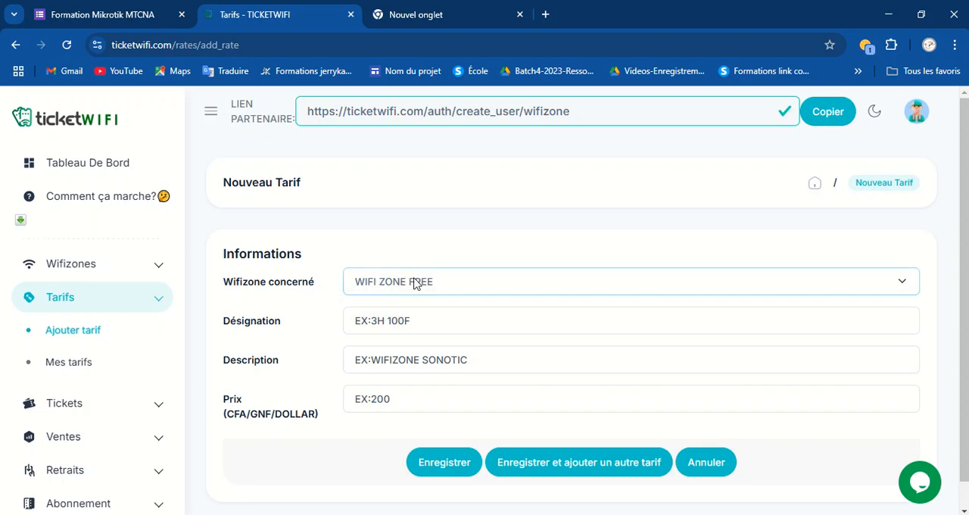
pyautogui.click(404, 327)
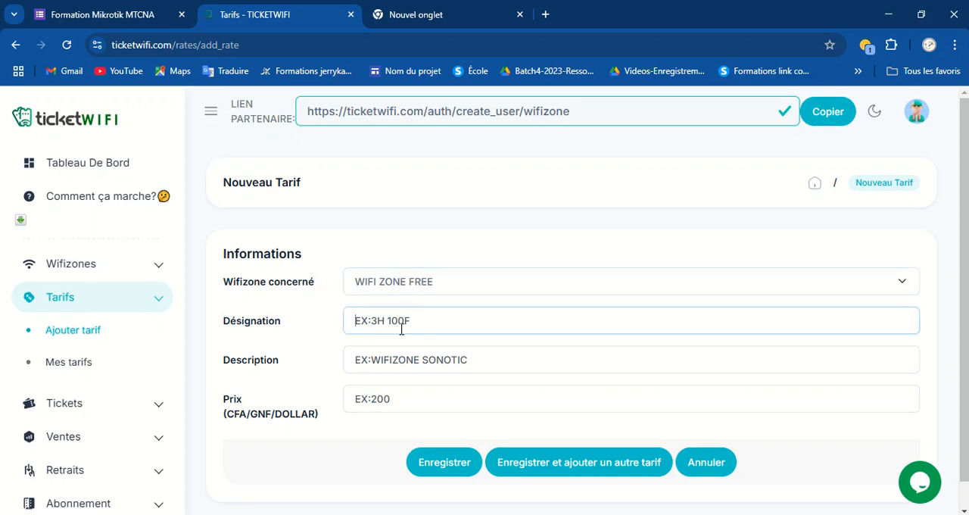
pyautogui.write('1')
pyautogui.press('BackSpace')
pyautogui.write('1')
pyautogui.press('Tab')
pyautogui.write('H')
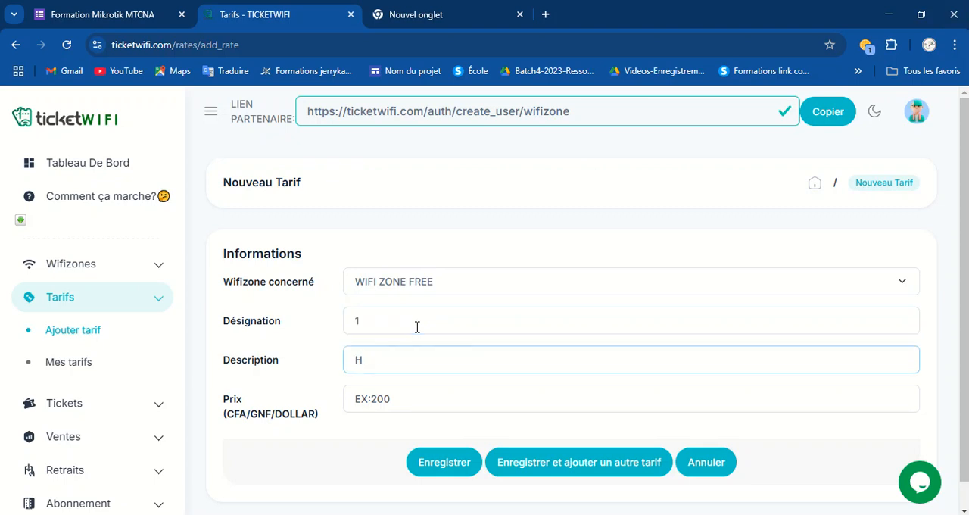
pyautogui.click(417, 326)
pyautogui.write('H')
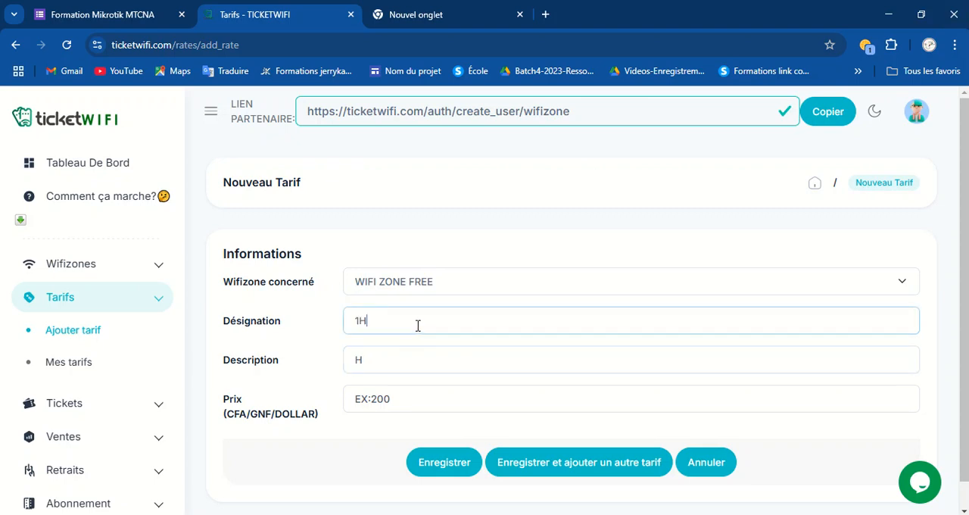
pyautogui.write(' 100')
pyautogui.press('BackSpace')
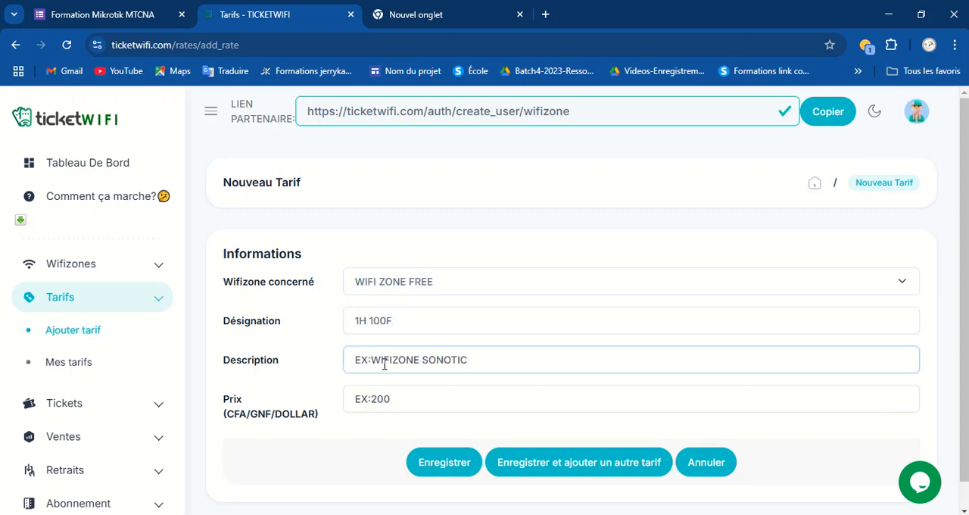
pyautogui.moveTo(412, 318); pyautogui.dragTo(352, 321)
pyautogui.hotkey('ctrl', 'c')
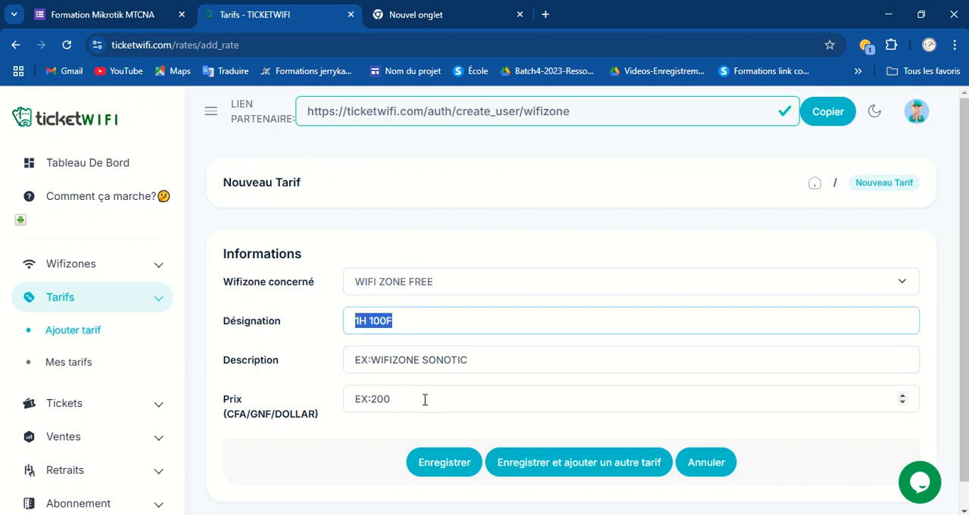
# Paste 1H 100F as the tariff description, set the price to 100 and save the tariff.
pyautogui.click(384, 356)
pyautogui.hotkey('ctrl', 'v')
pyautogui.click(379, 393)
pyautogui.write('1')
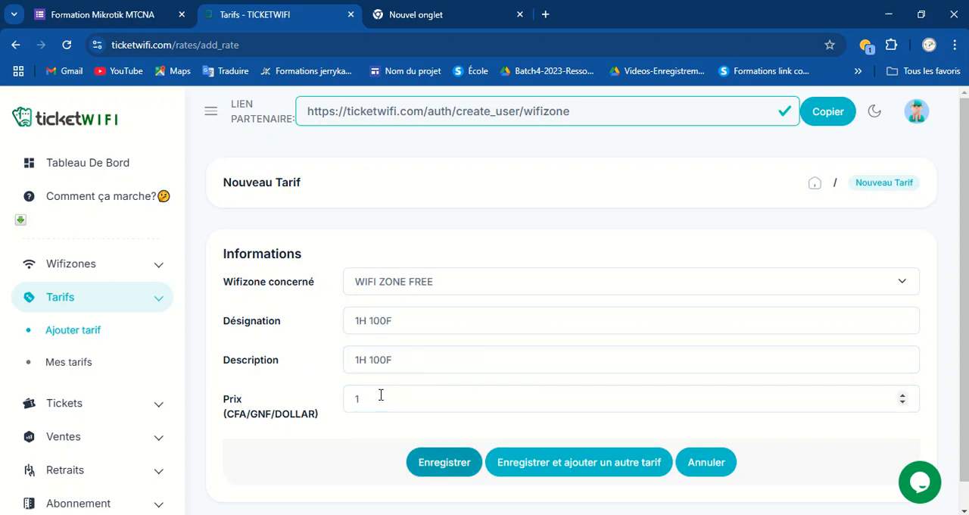
pyautogui.click(384, 394)
pyautogui.write('00')
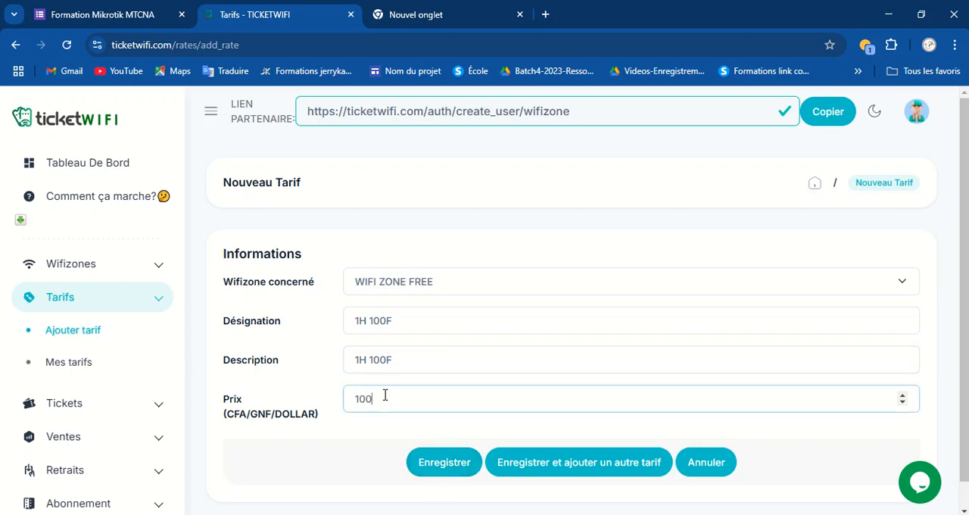
pyautogui.click(435, 467)
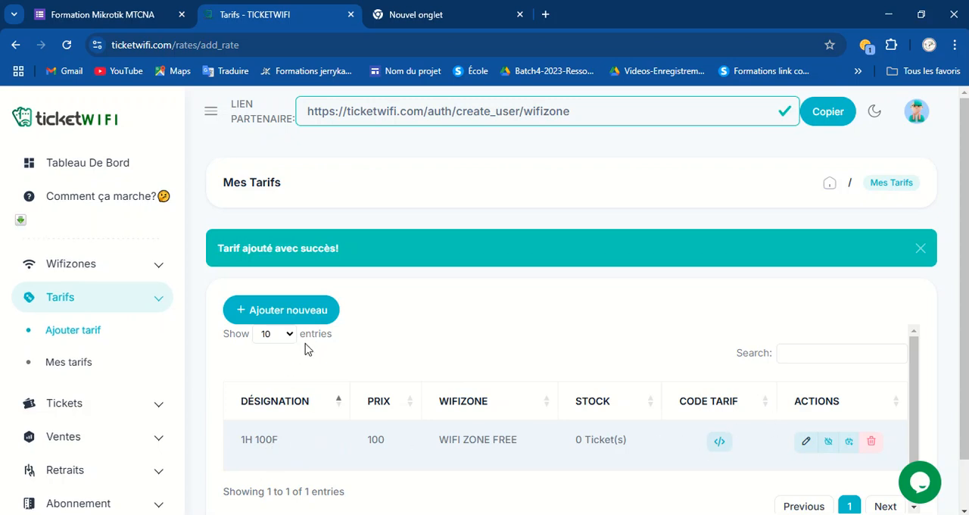
# Start another tariff for WIFI ZONE FREE with the designation 24H 200F and copy that designation.
pyautogui.click(310, 316)
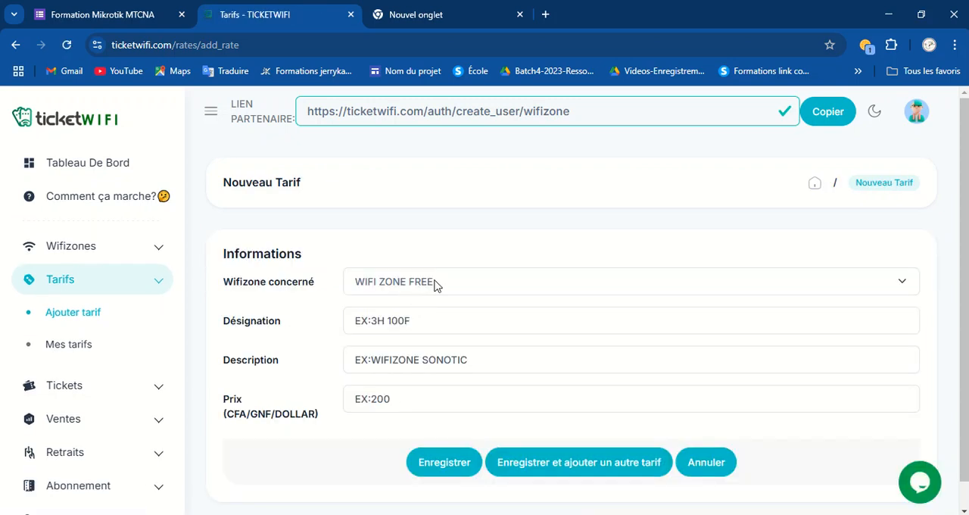
pyautogui.click(435, 283)
pyautogui.click(414, 306)
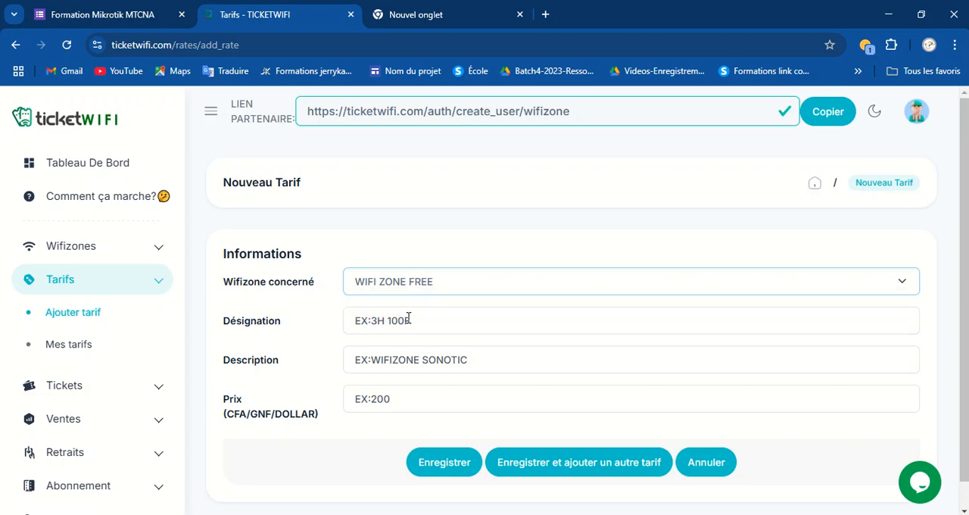
pyautogui.click(409, 319)
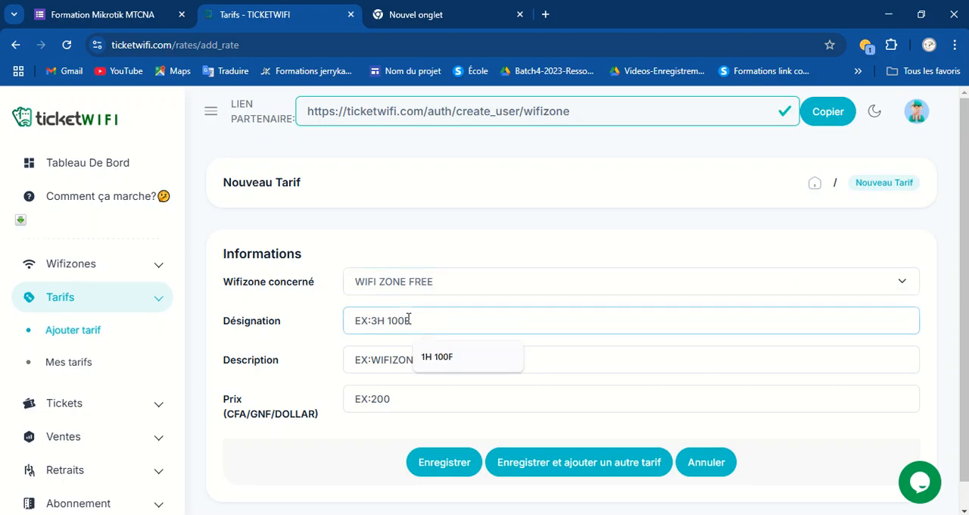
pyautogui.write('24')
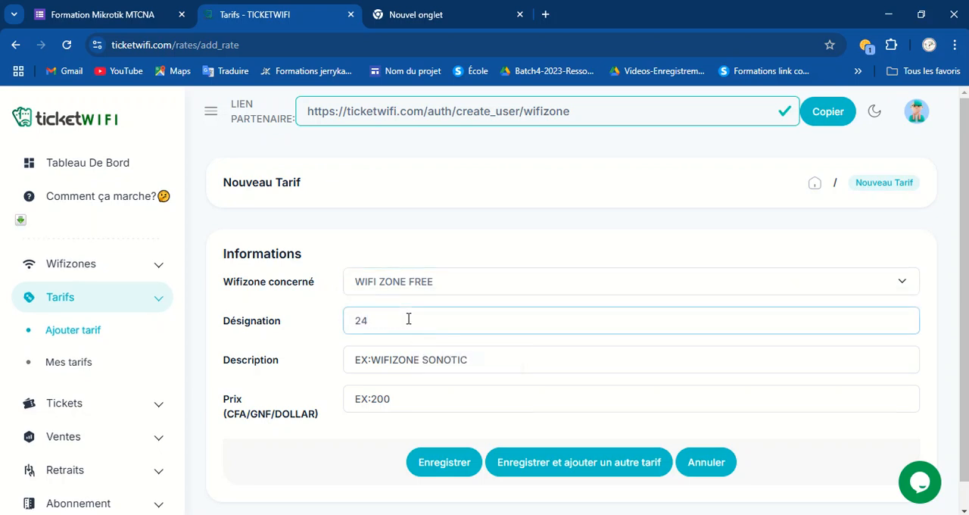
pyautogui.write('H 200')
pyautogui.click(382, 357)
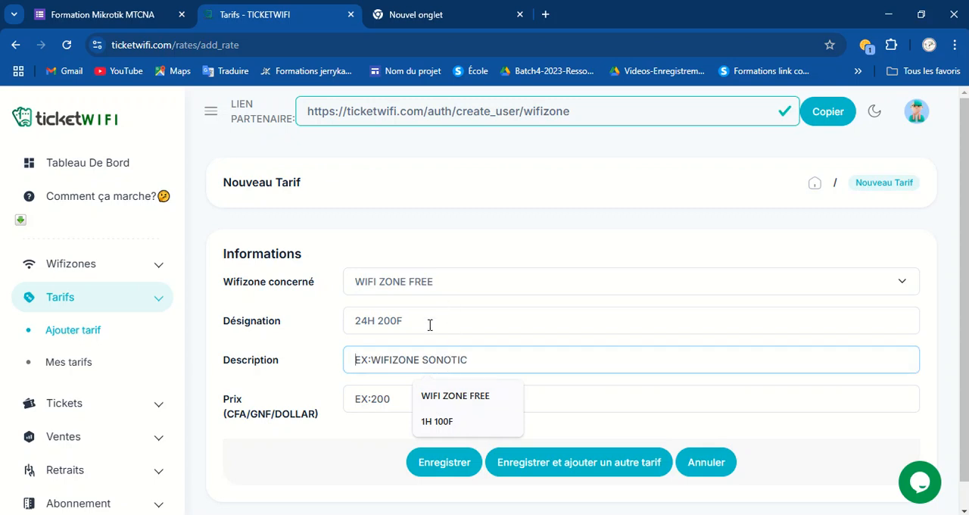
pyautogui.moveTo(430, 320); pyautogui.dragTo(299, 331)
pyautogui.hotkey('ctrl', 'c')
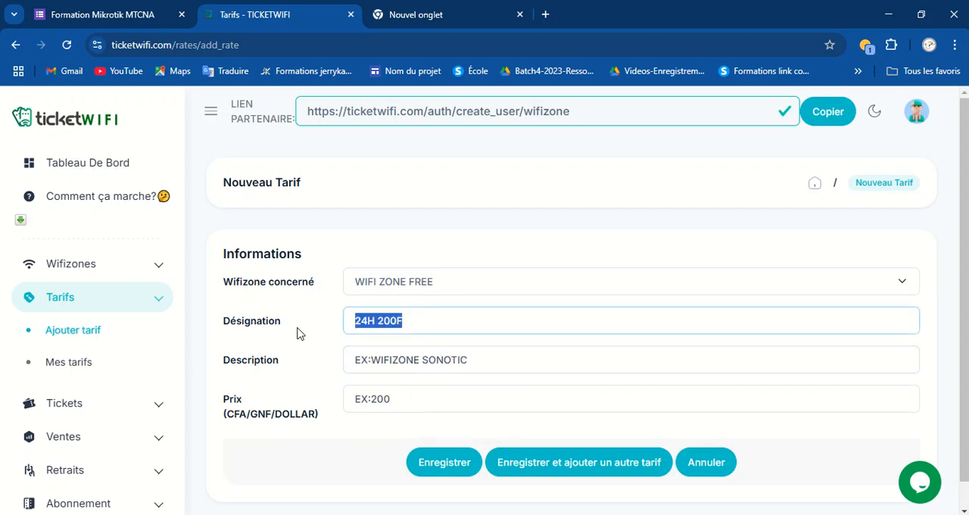
# Paste 24H 200F as the description, set the price to 200 and save the tariff.
pyautogui.click(452, 359)
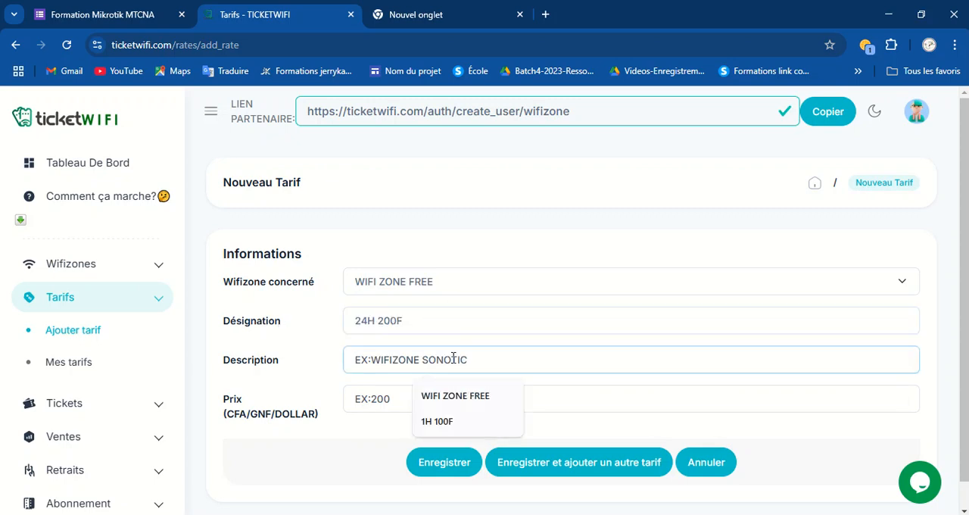
pyautogui.hotkey('ctrl', 'v')
pyautogui.click(422, 401)
pyautogui.write('2000')
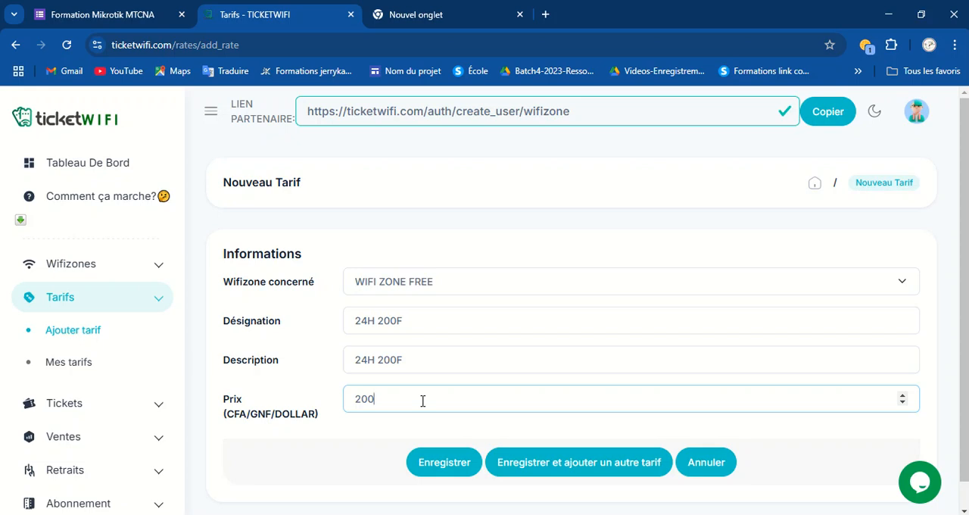
pyautogui.press('BackSpace')
pyautogui.write('2000')
pyautogui.click(444, 462)
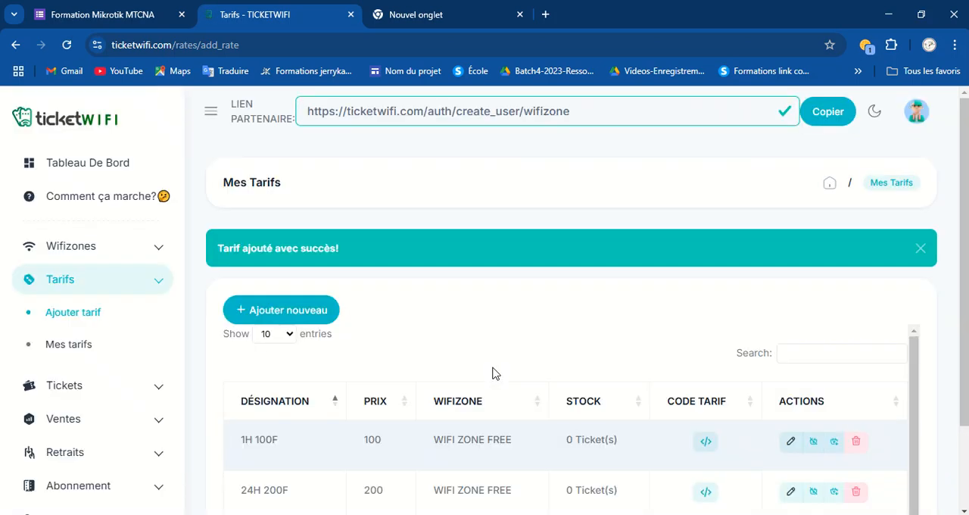
# Add a 48H 500F tariff using the same text as description and a price of 500, then save it.
pyautogui.click(286, 312)
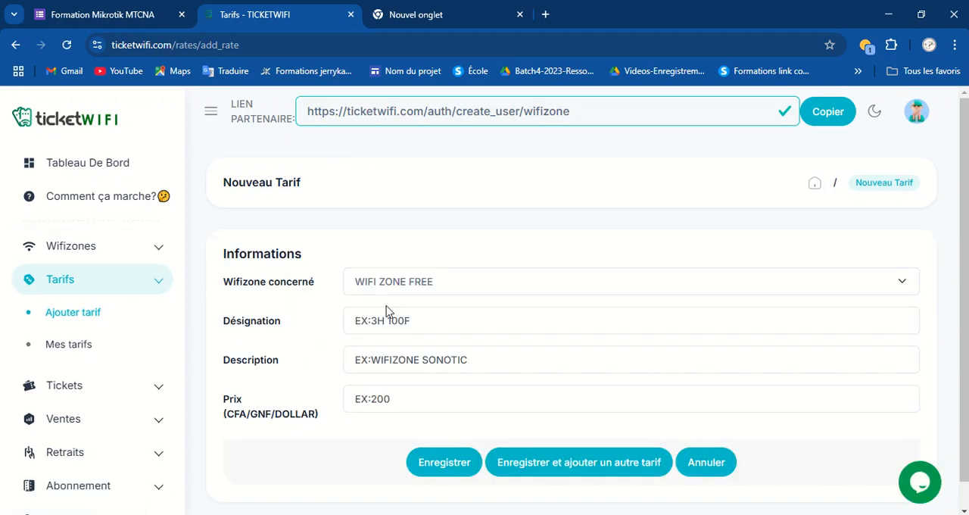
pyautogui.click(392, 323)
pyautogui.write('4')
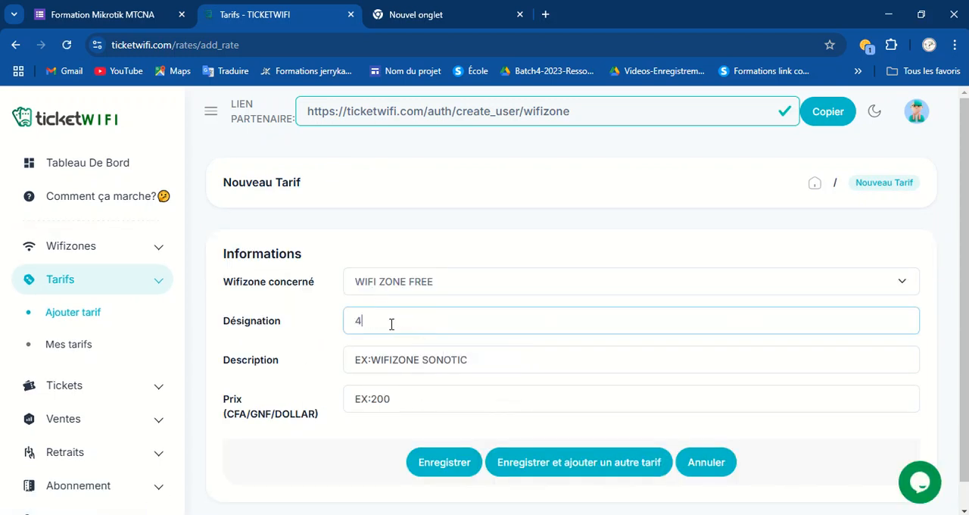
pyautogui.write('8H 500F')
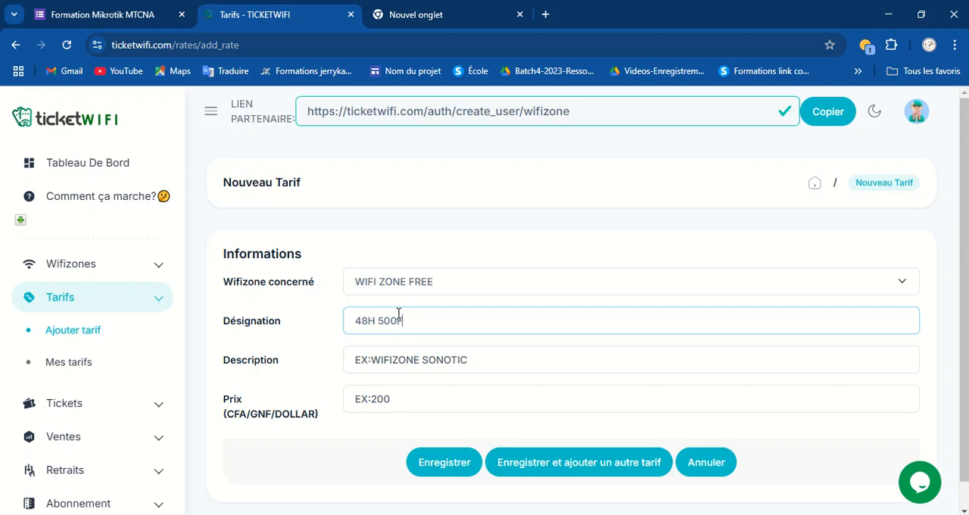
pyautogui.moveTo(410, 319); pyautogui.dragTo(304, 318)
pyautogui.hotkey('ctrl', 'c')
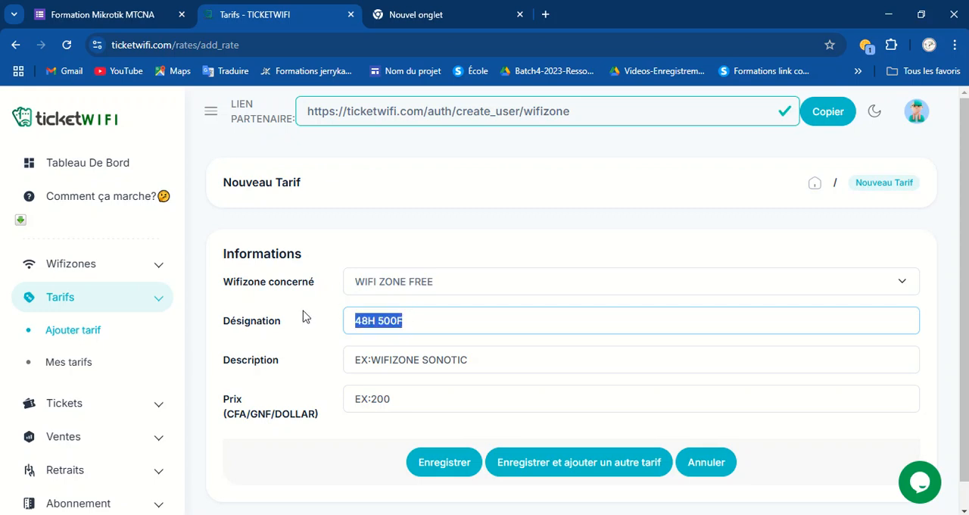
pyautogui.click(379, 362)
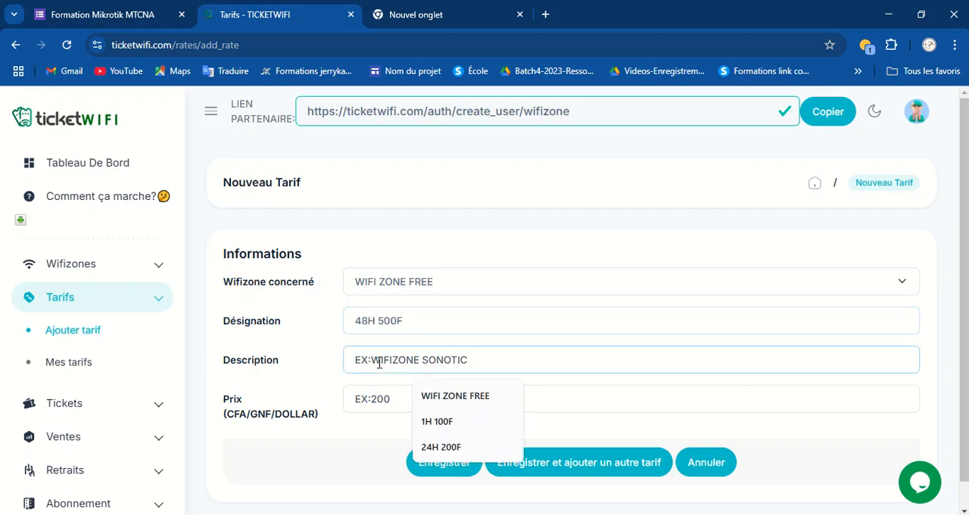
pyautogui.hotkey('ctrl', 'v')
pyautogui.click(368, 395)
pyautogui.write('5000')
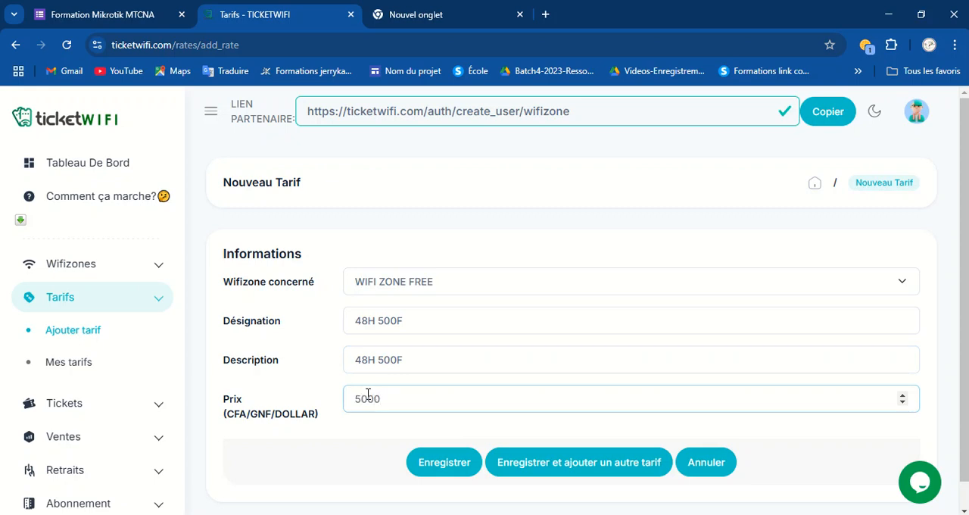
pyautogui.click(444, 461)
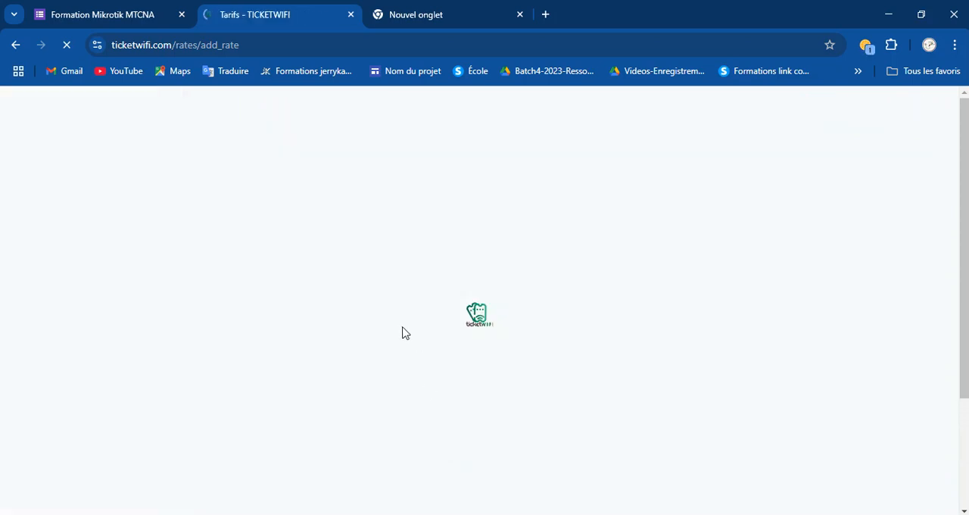
# Add a 1SEM 1000F tariff using the same text as description and a price of 1000, then save it.
pyautogui.click(285, 318)
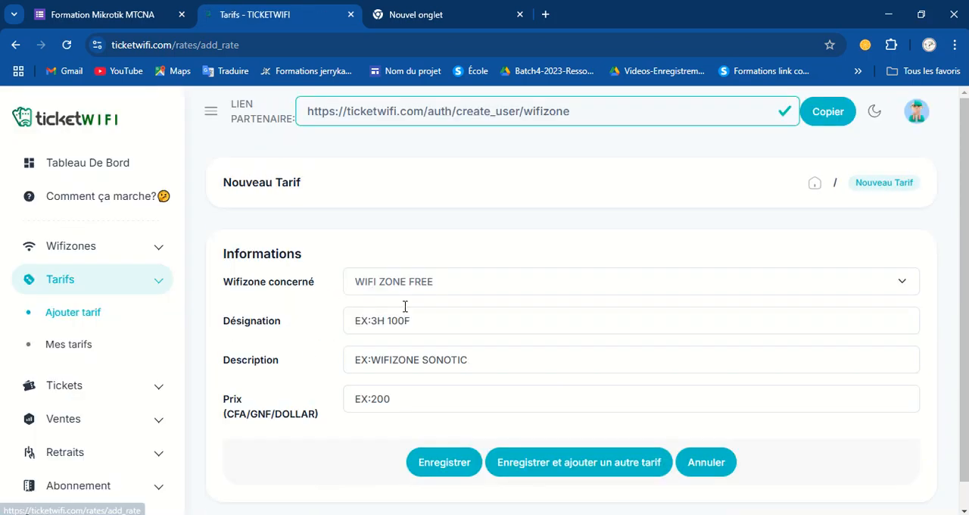
pyautogui.click(384, 321)
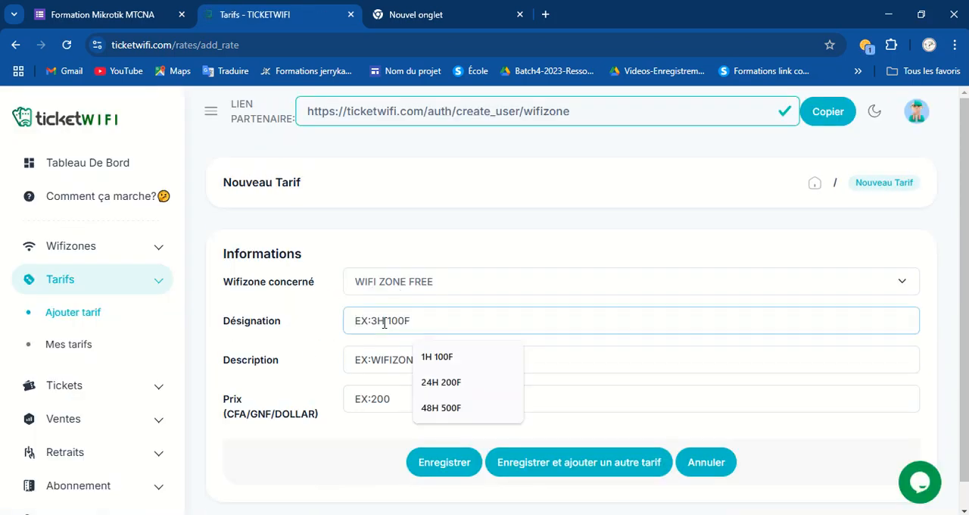
pyautogui.write('1S')
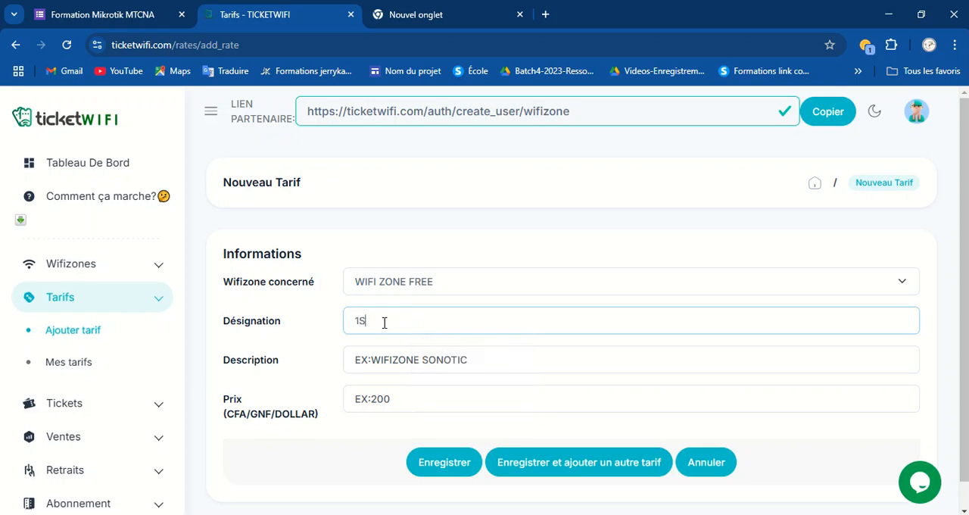
pyautogui.write('EM 1000F')
pyautogui.moveTo(415, 322); pyautogui.dragTo(319, 320)
pyautogui.hotkey('ctrl', 'c')
pyautogui.click(375, 363)
pyautogui.hotkey('ctrl', 'v')
pyautogui.click(374, 405)
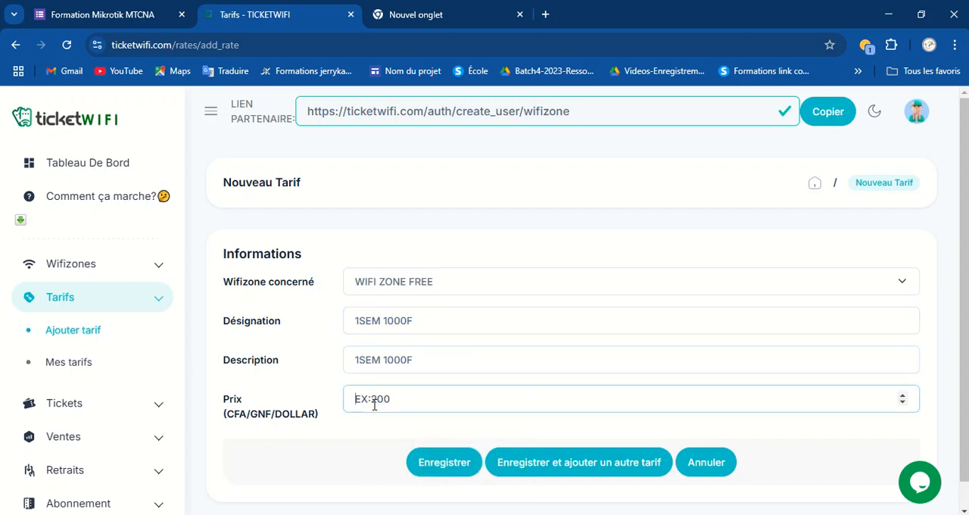
pyautogui.write('10000')
pyautogui.click(448, 462)
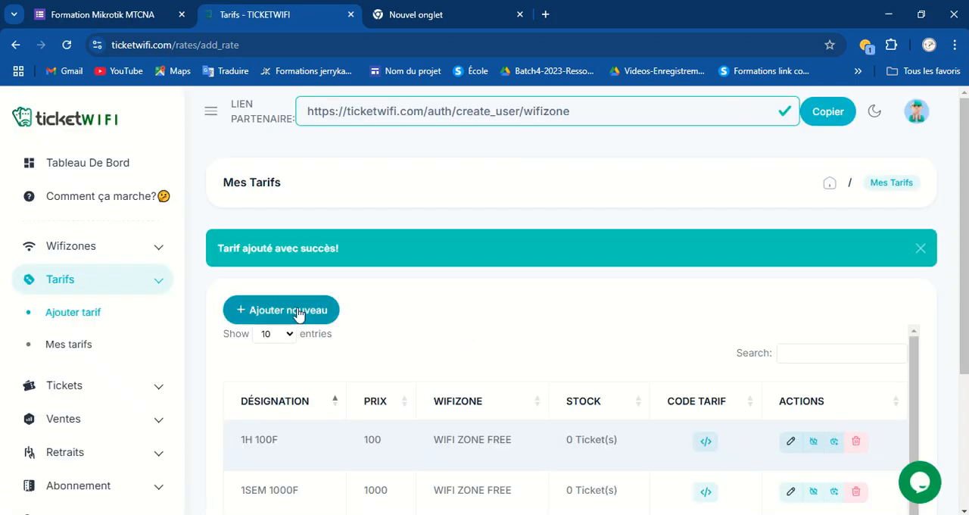
# Add a 1MOIS 3000F tariff using the same text as description and a price of 3000, then save it.
pyautogui.click(296, 312)
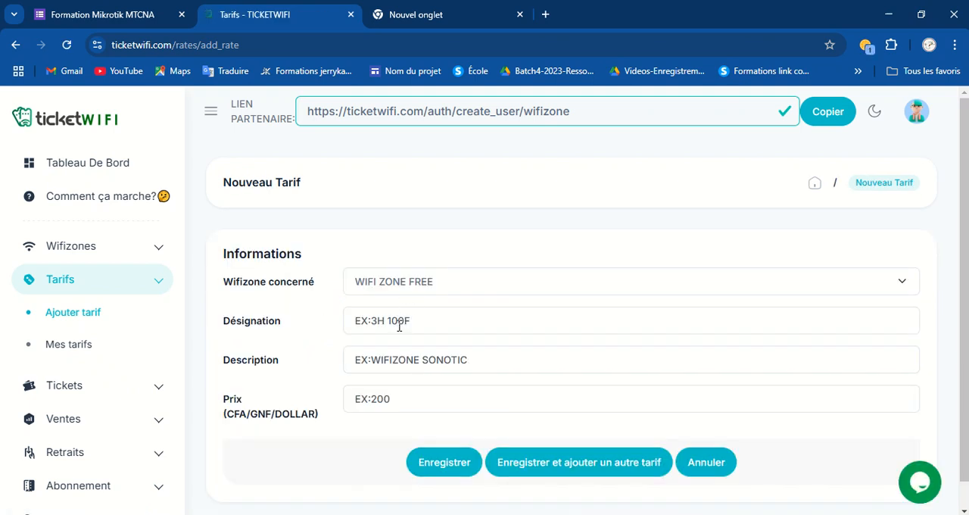
pyautogui.click(399, 326)
pyautogui.write('1MOIS')
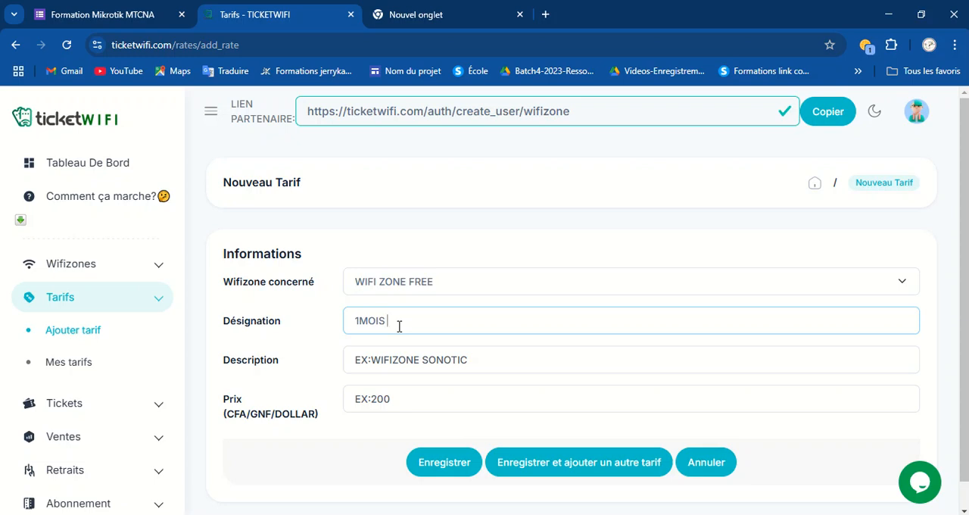
pyautogui.write(' 3000F')
pyautogui.moveTo(426, 320); pyautogui.dragTo(285, 330)
pyautogui.hotkey('ctrl', 'c')
pyautogui.click(370, 362)
pyautogui.hotkey('ctrl', 'v')
pyautogui.click(383, 390)
pyautogui.write('3000')
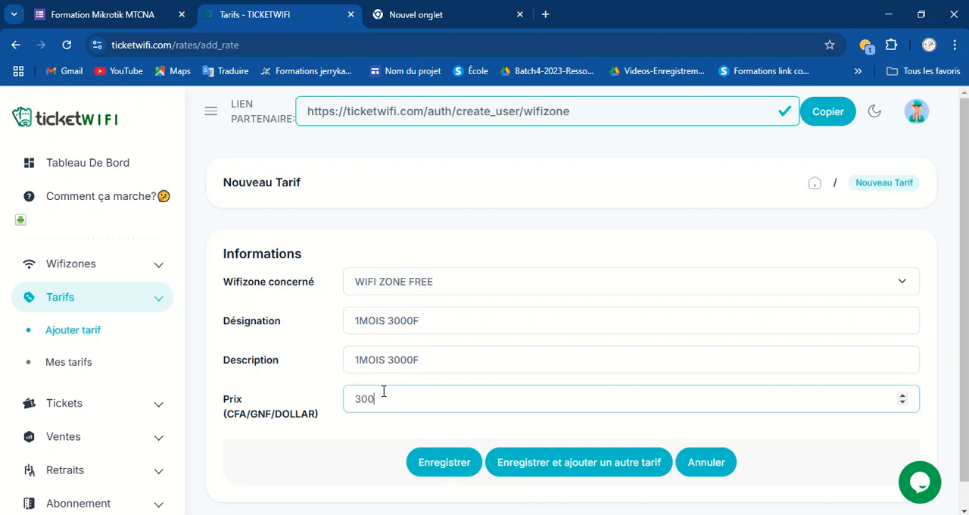
pyautogui.click(435, 463)
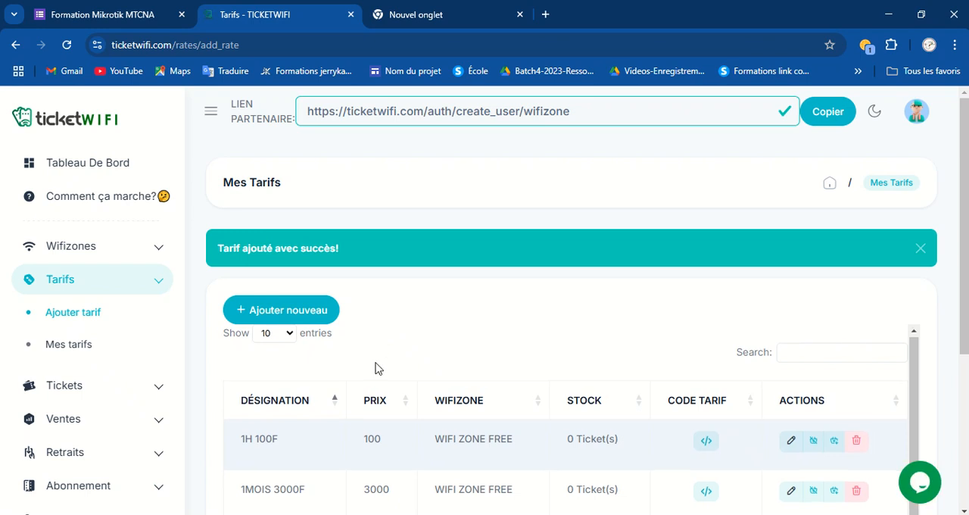
# Examine the captive portal integration code of the 1H 100F and 1MOIS 3000F tariffs.
pyautogui.scroll(-4, 374, 368)
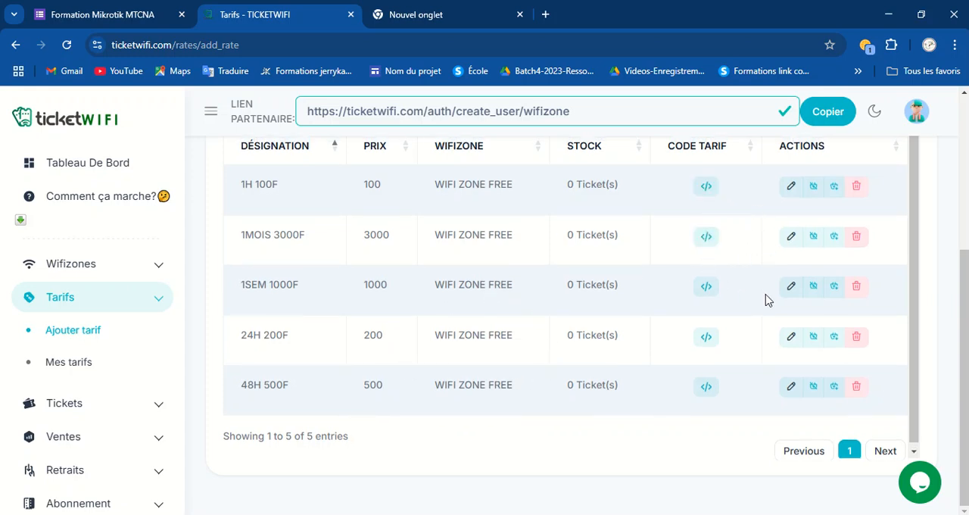
pyautogui.click(712, 189)
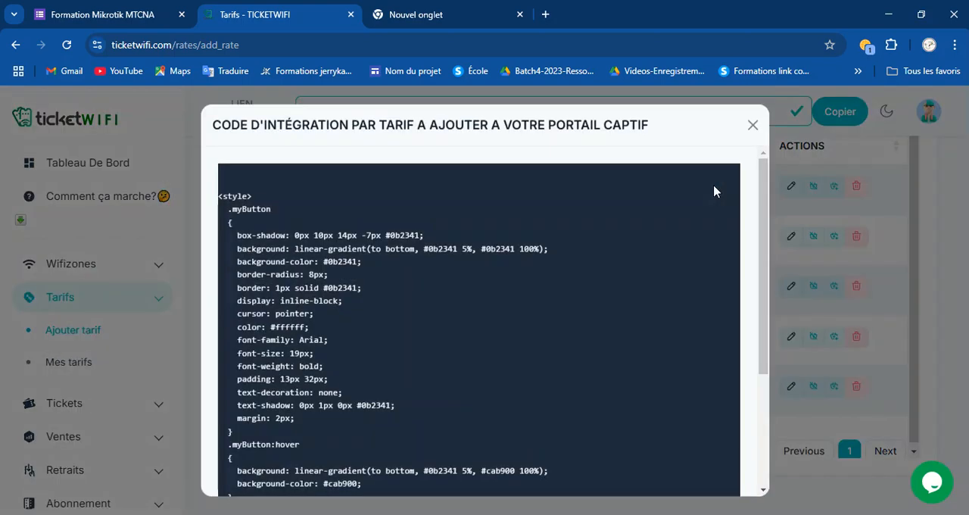
pyautogui.scroll(-3, 336, 344)
pyautogui.scroll(5, 375, 431)
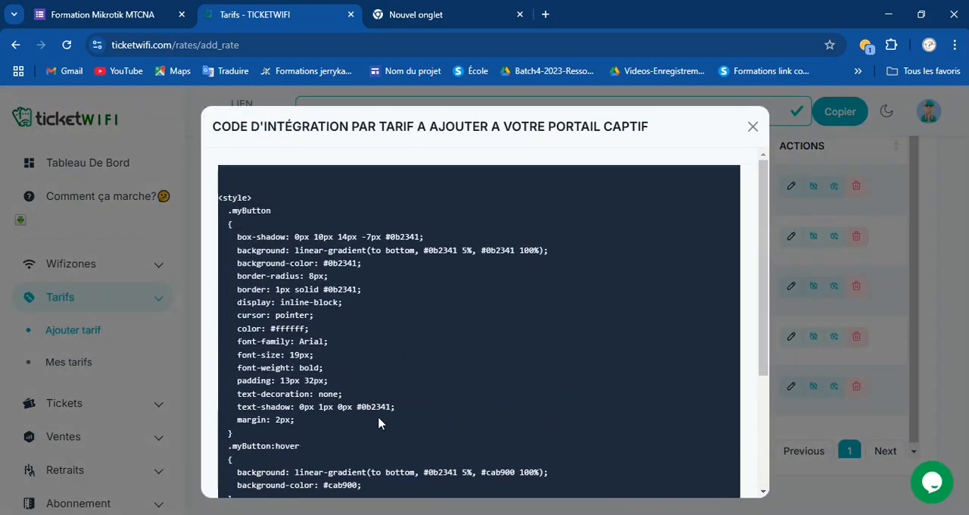
pyautogui.click(752, 127)
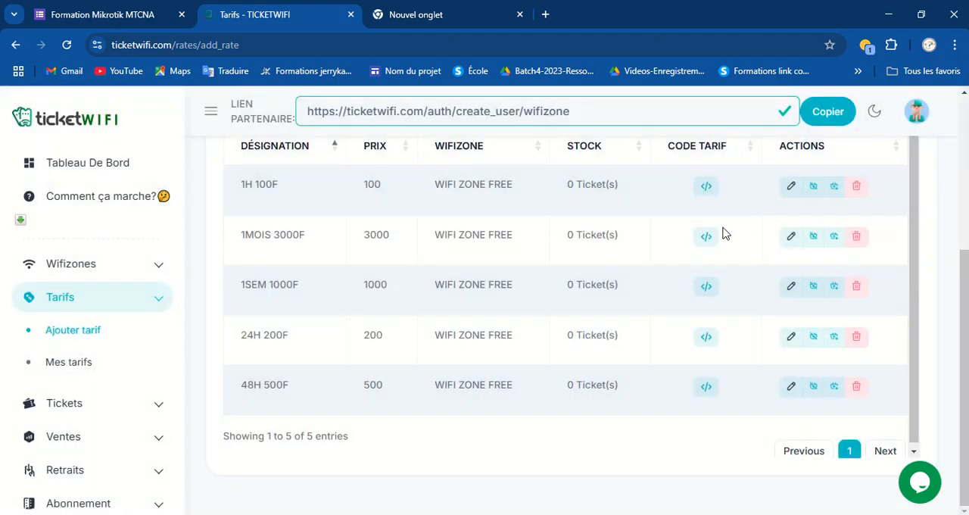
pyautogui.click(707, 243)
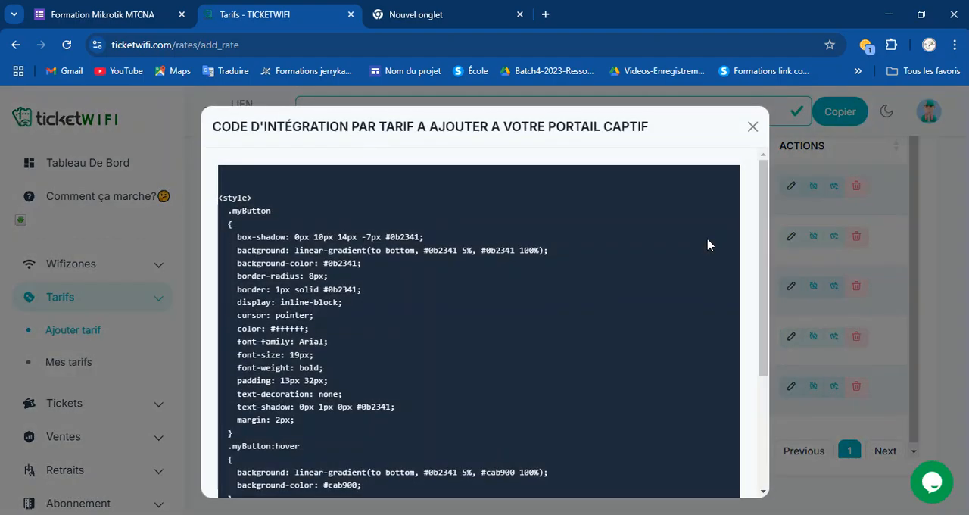
pyautogui.click(756, 130)
# Open the wifizone list and examine the WIFI ZONE FREE wifizone's captive portal integration code.
pyautogui.scroll(3, 625, 319)
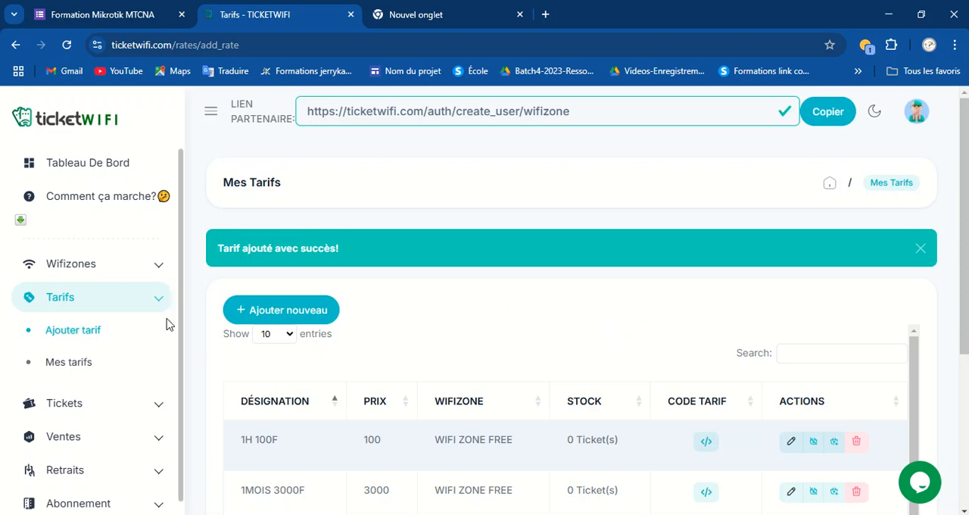
pyautogui.click(81, 265)
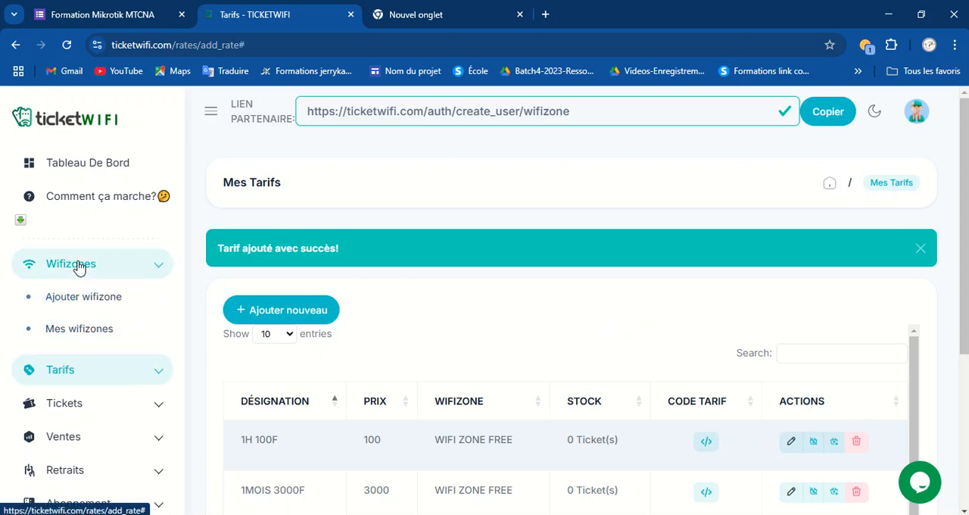
pyautogui.click(89, 335)
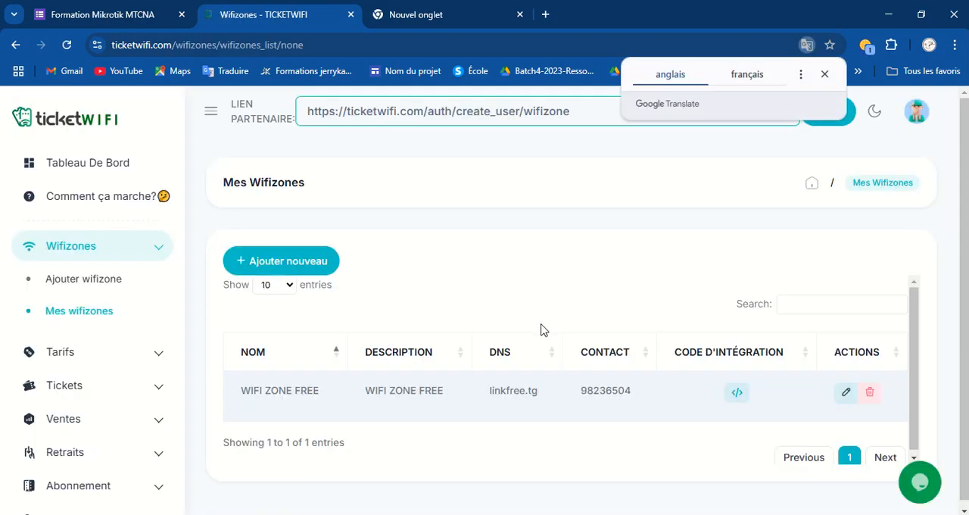
pyautogui.click(737, 394)
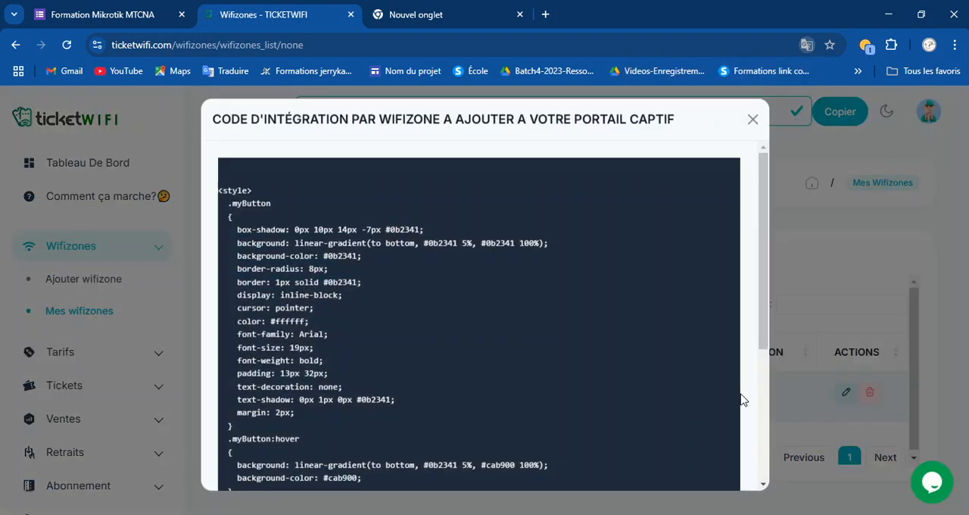
pyautogui.scroll(-3, 452, 326)
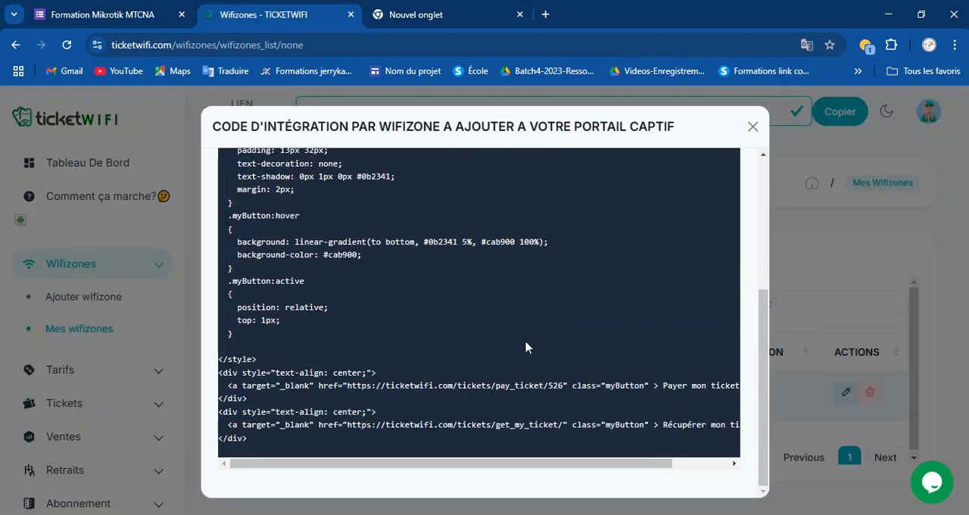
pyautogui.scroll(2, 528, 345)
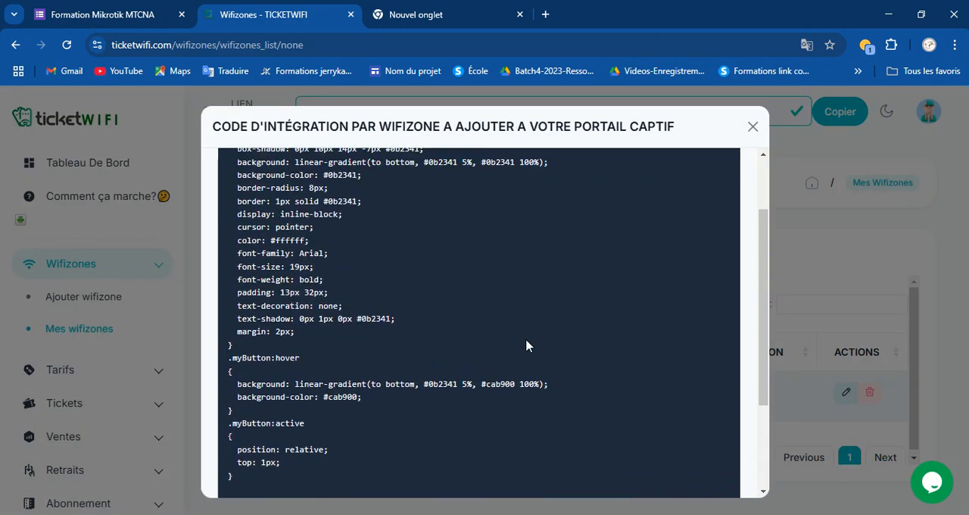
pyautogui.click(752, 126)
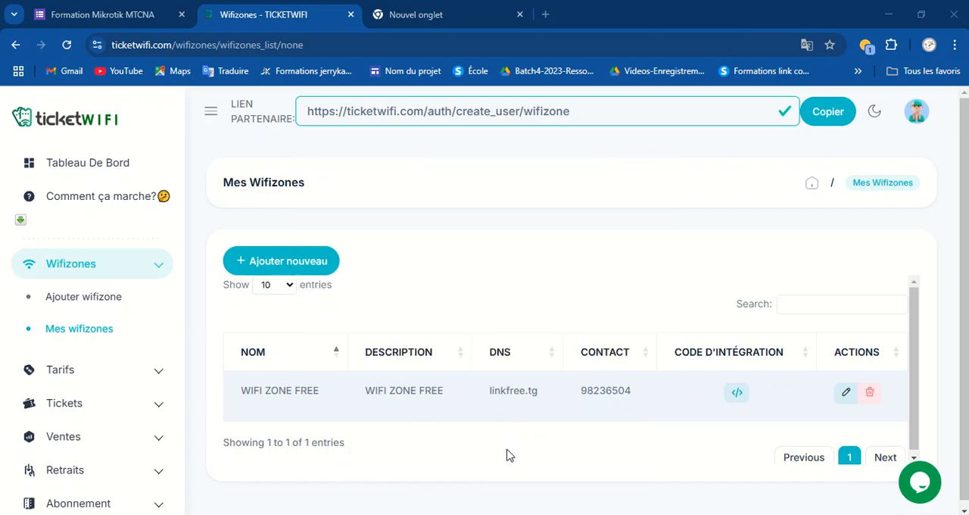
pyautogui.click(471, 513)
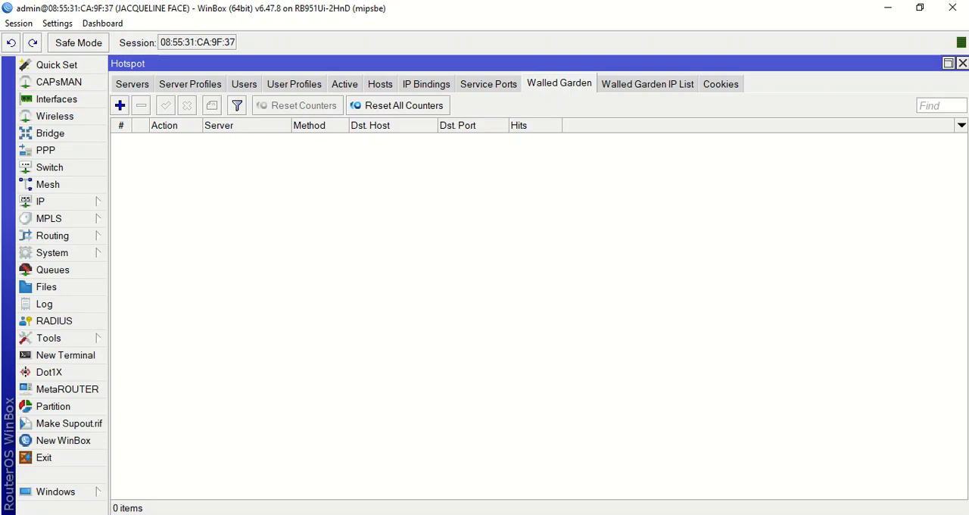
pyautogui.click(382, 415)
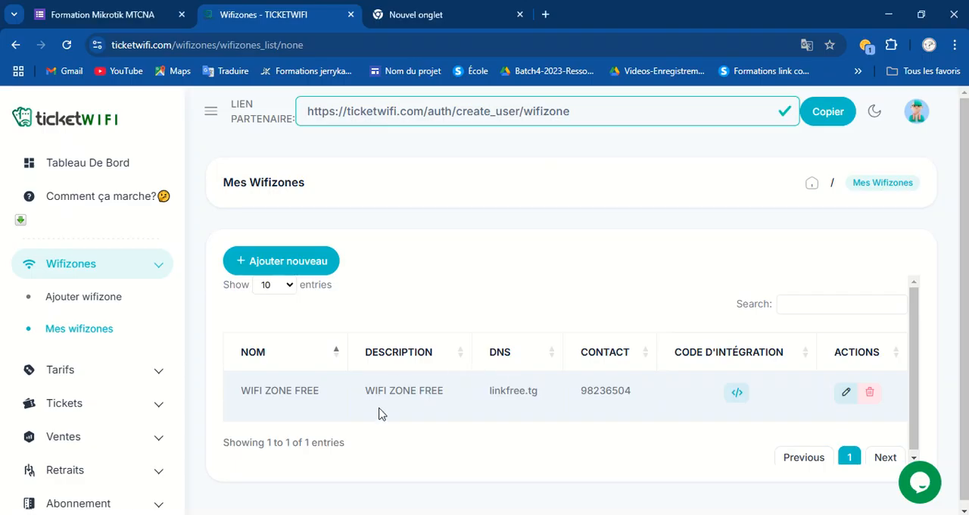